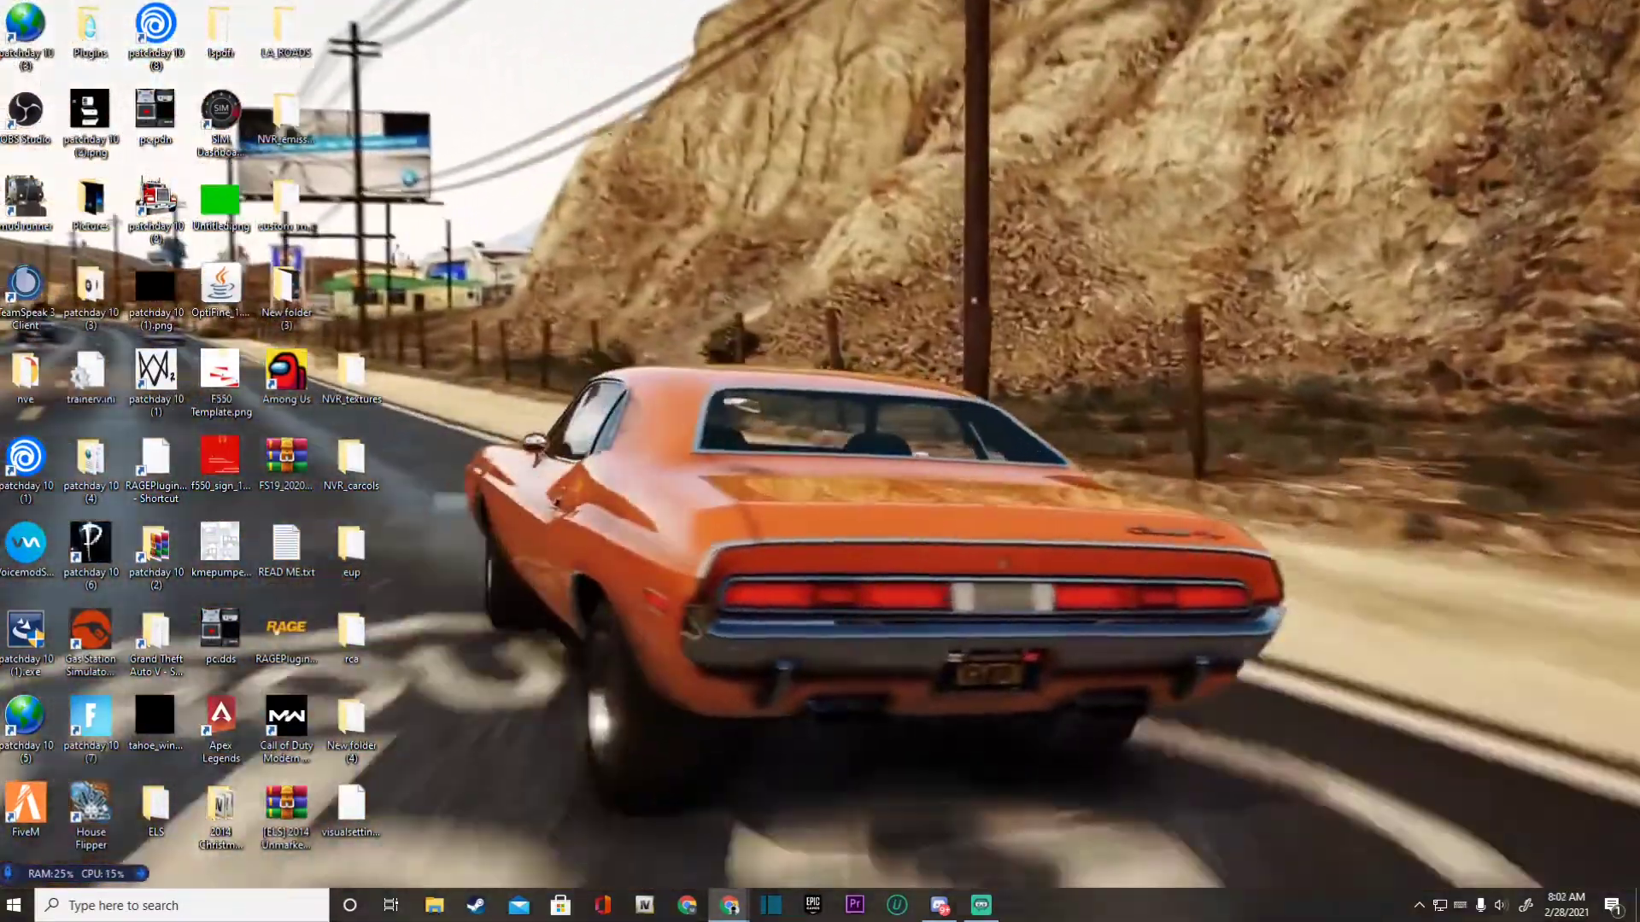
Maximize Chrome and scroll dafont's new fonts page until Deadly Finisher is in view.
left_click(728, 905)
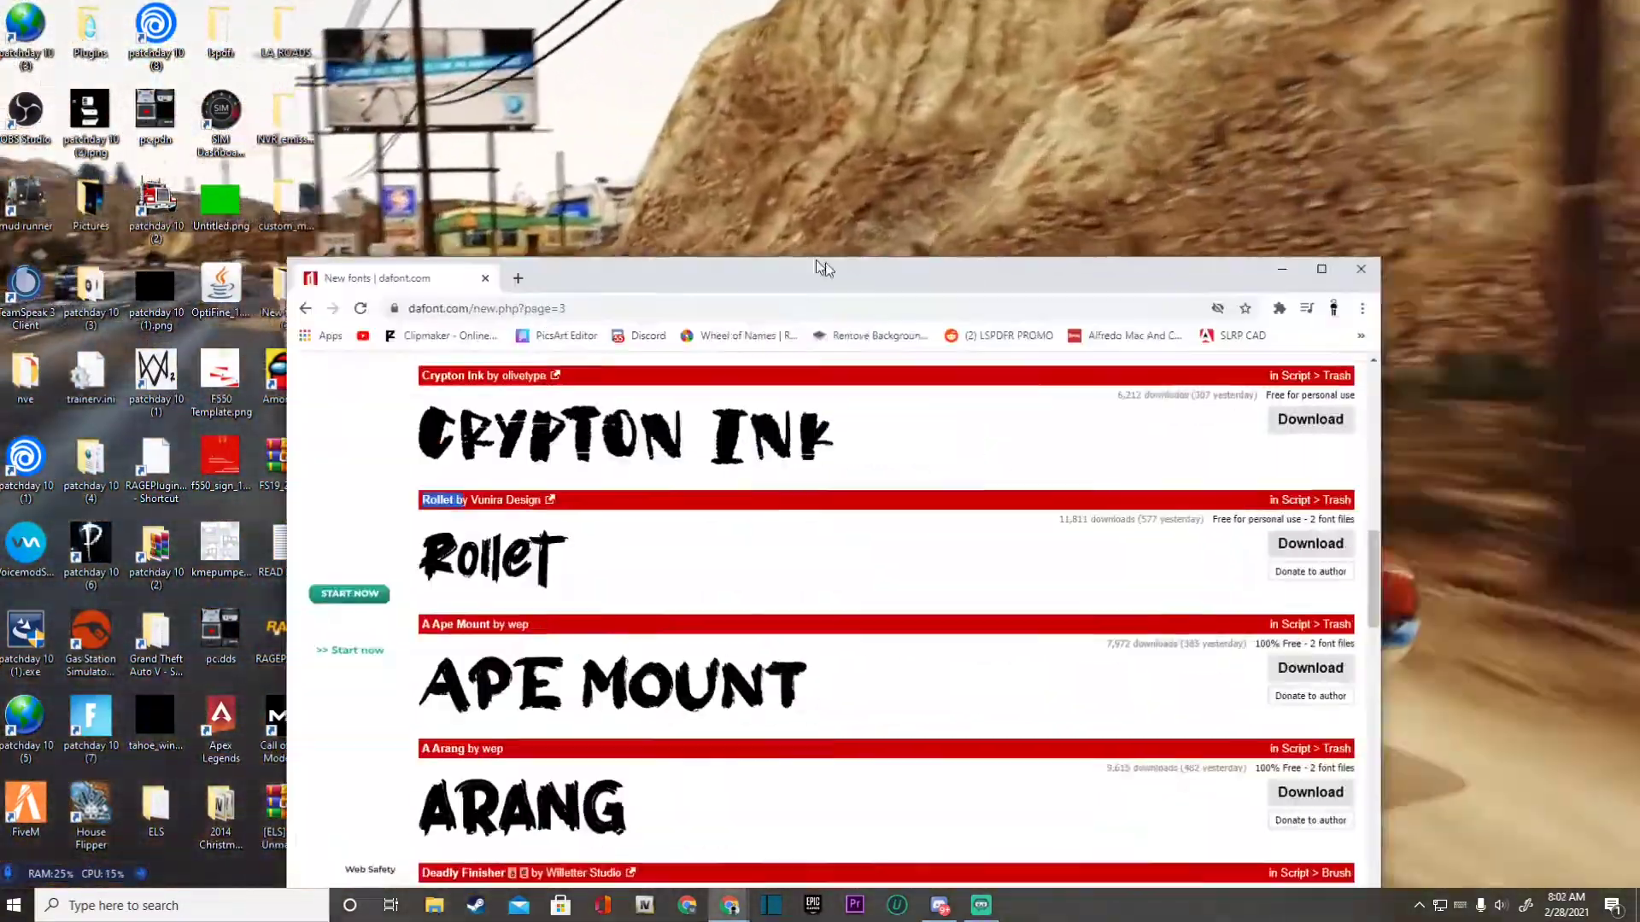
double_click(736, 182)
scroll(601, 558, "up", 9)
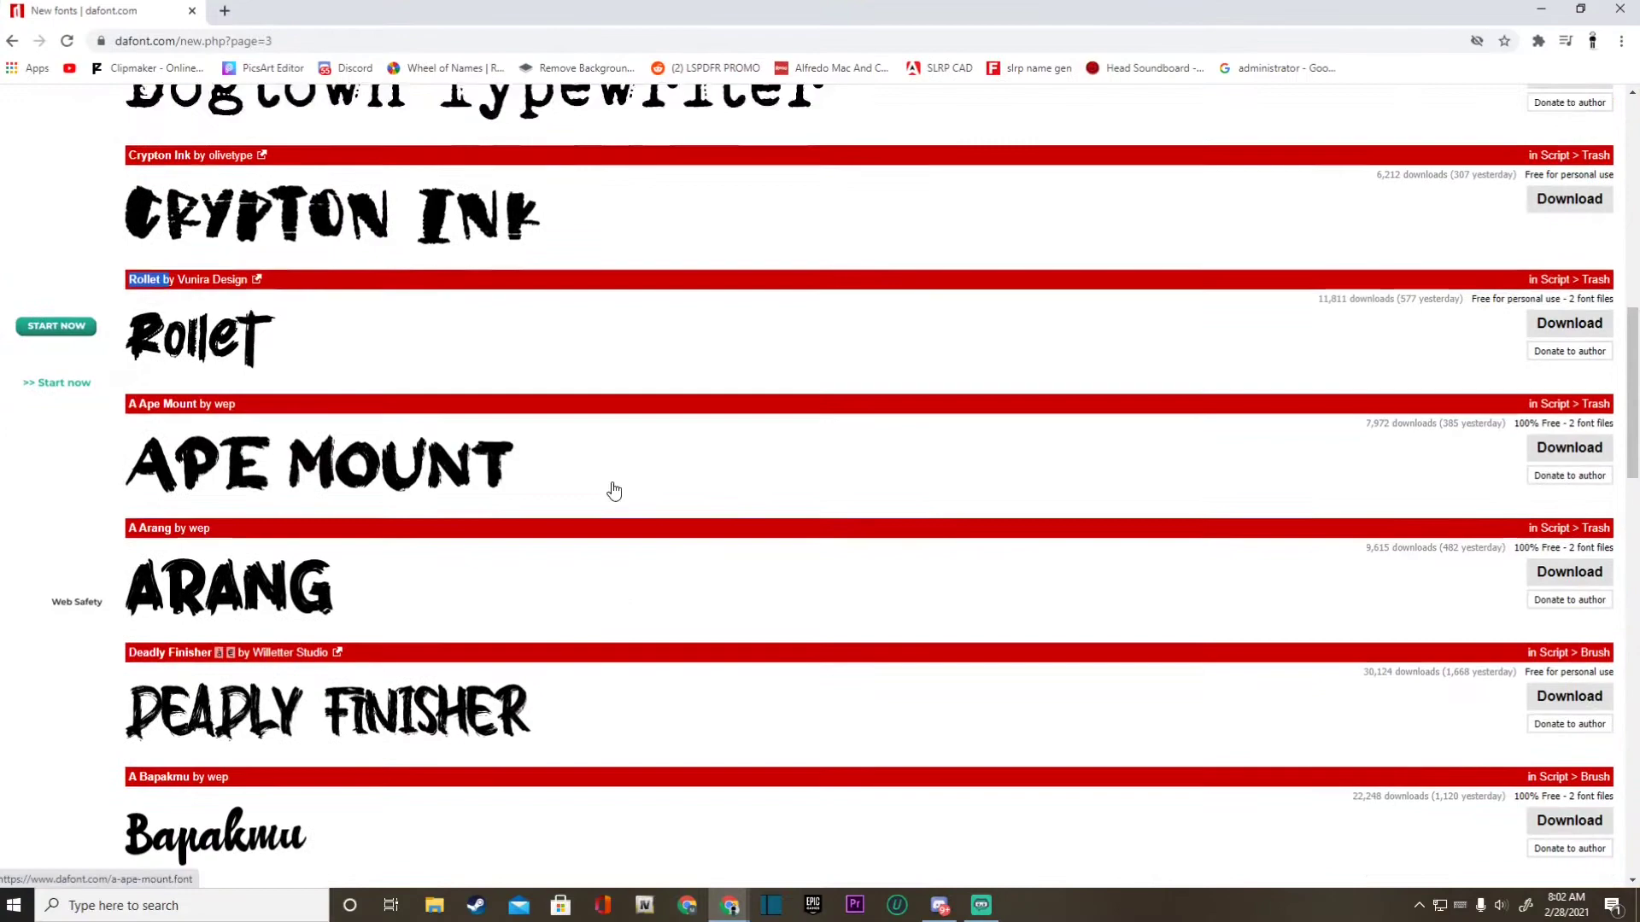
scroll(81, 851, "up", 3)
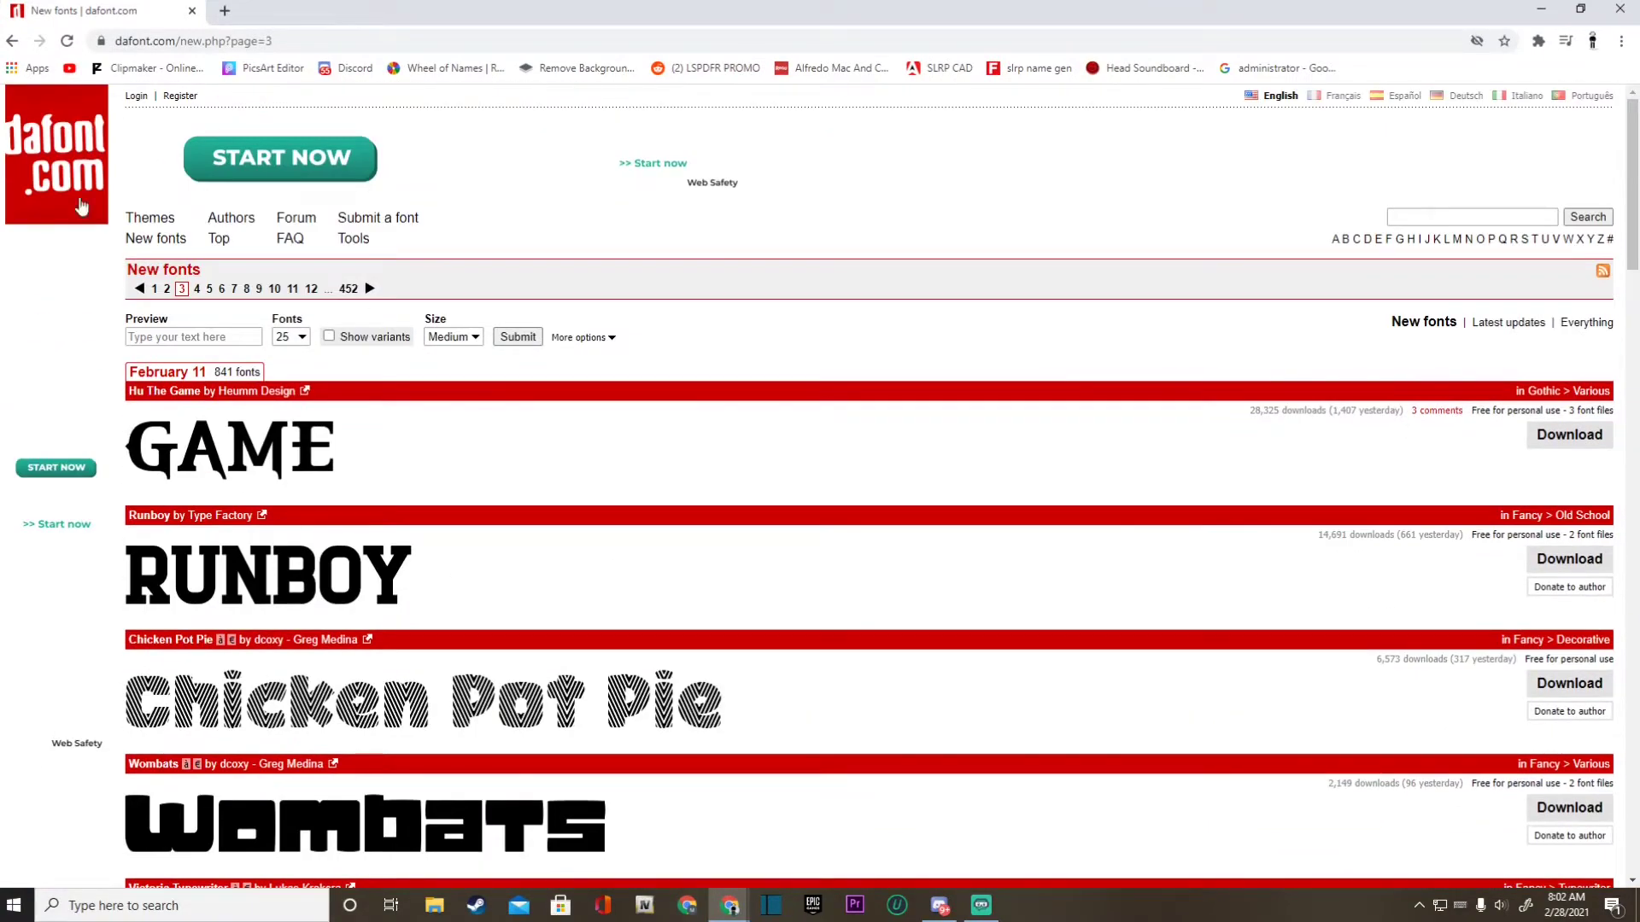
scroll(615, 439, "down", 4)
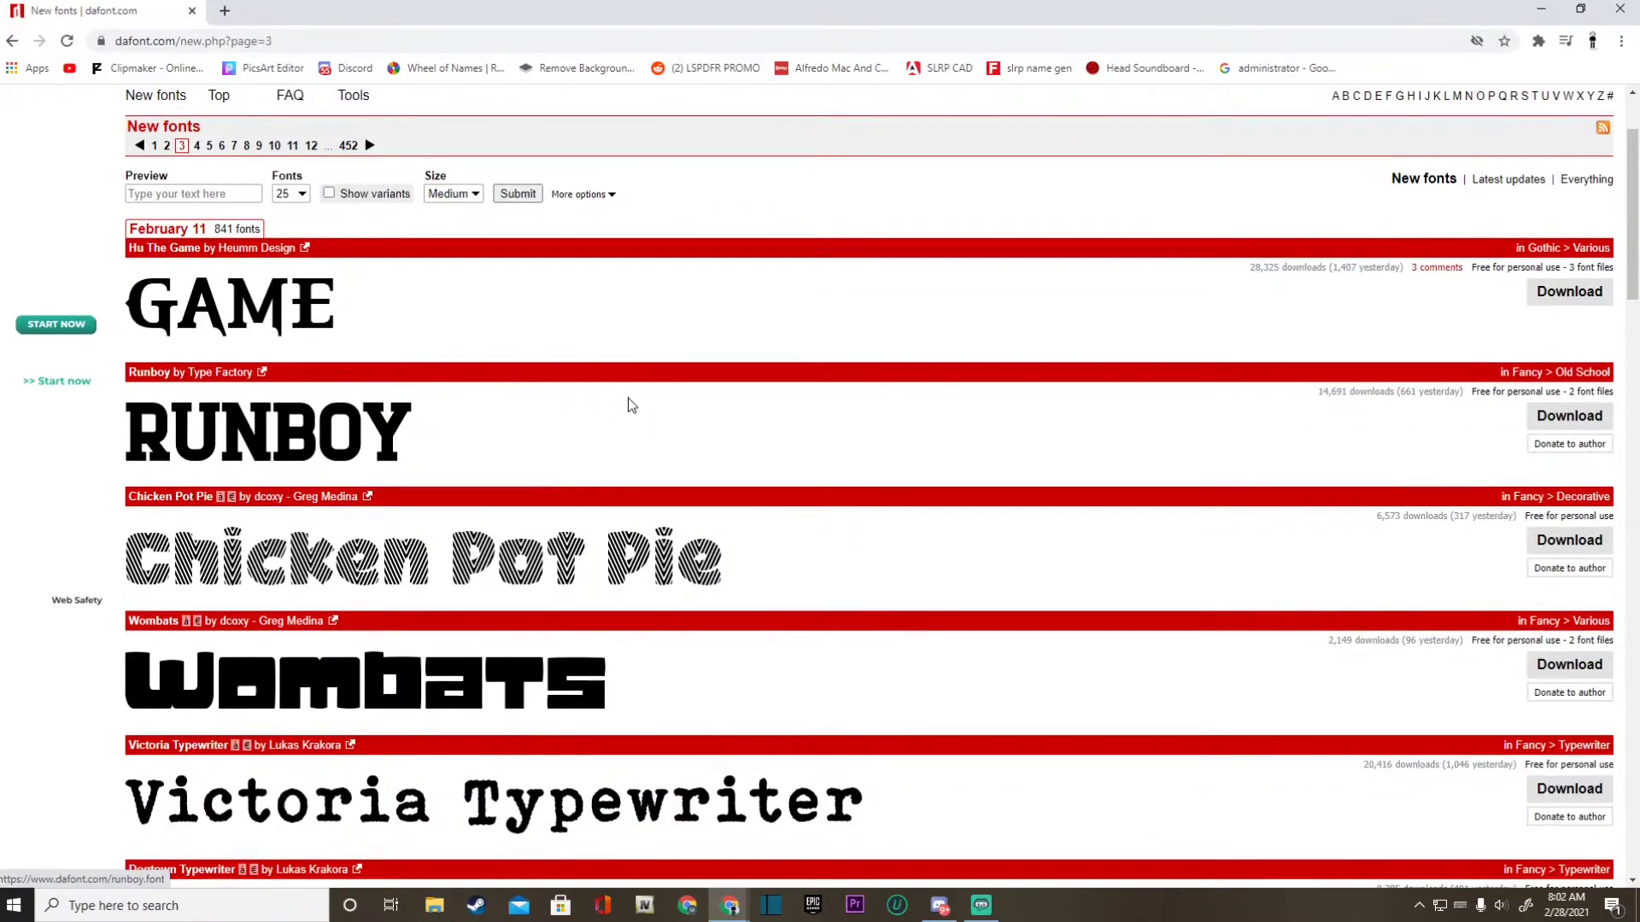
scroll(980, 509, "up", 4)
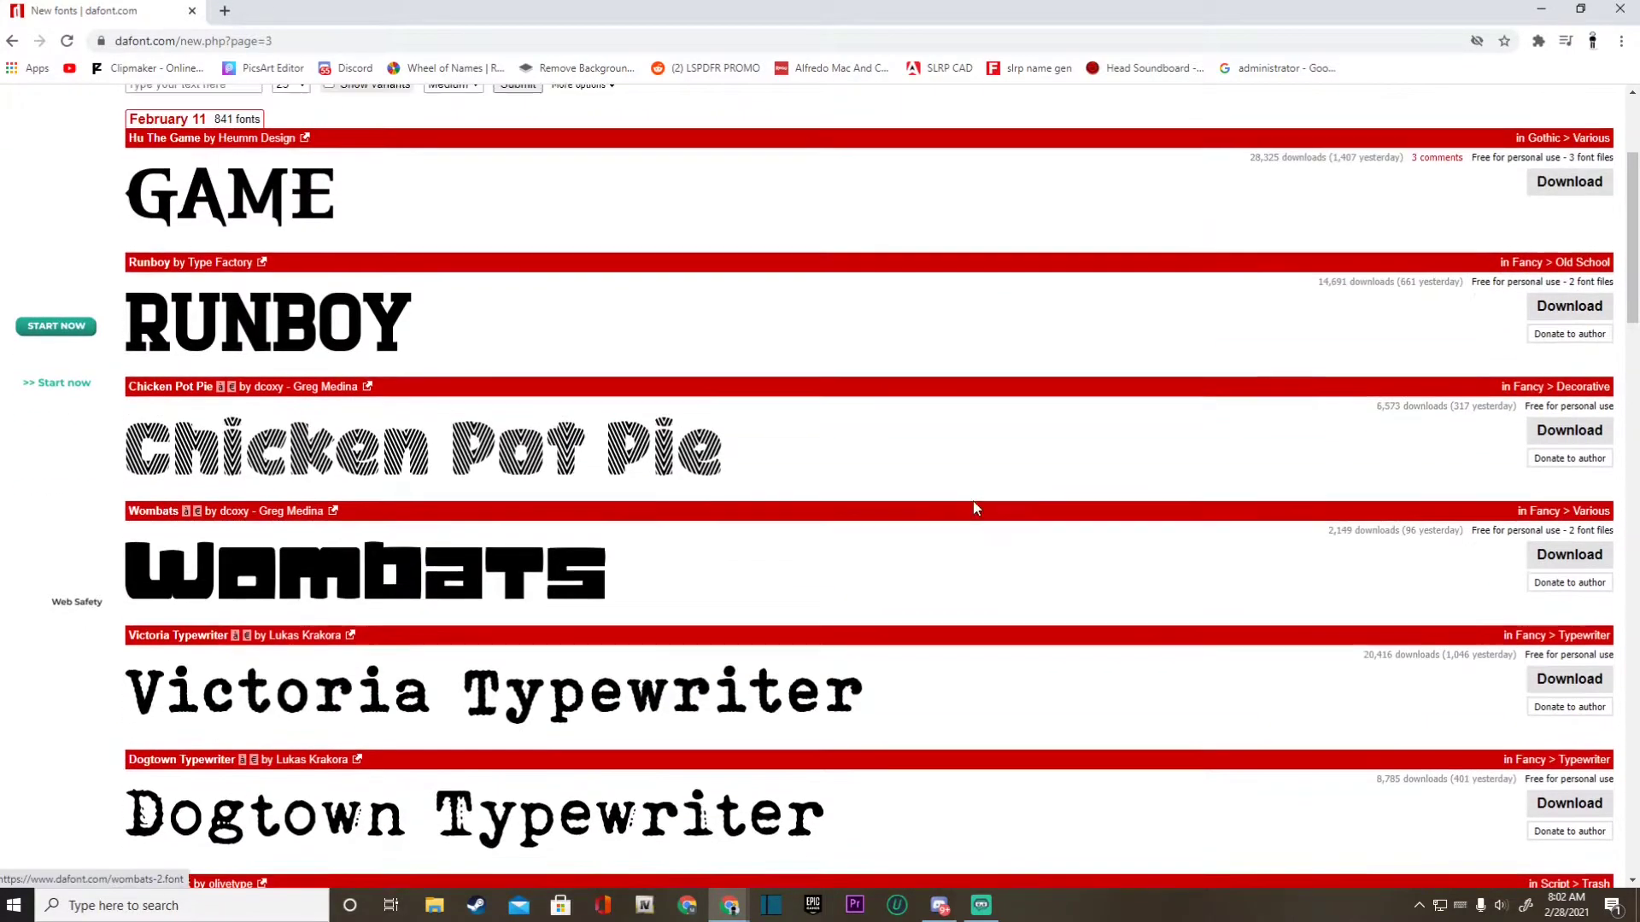
scroll(876, 373, "down", 6)
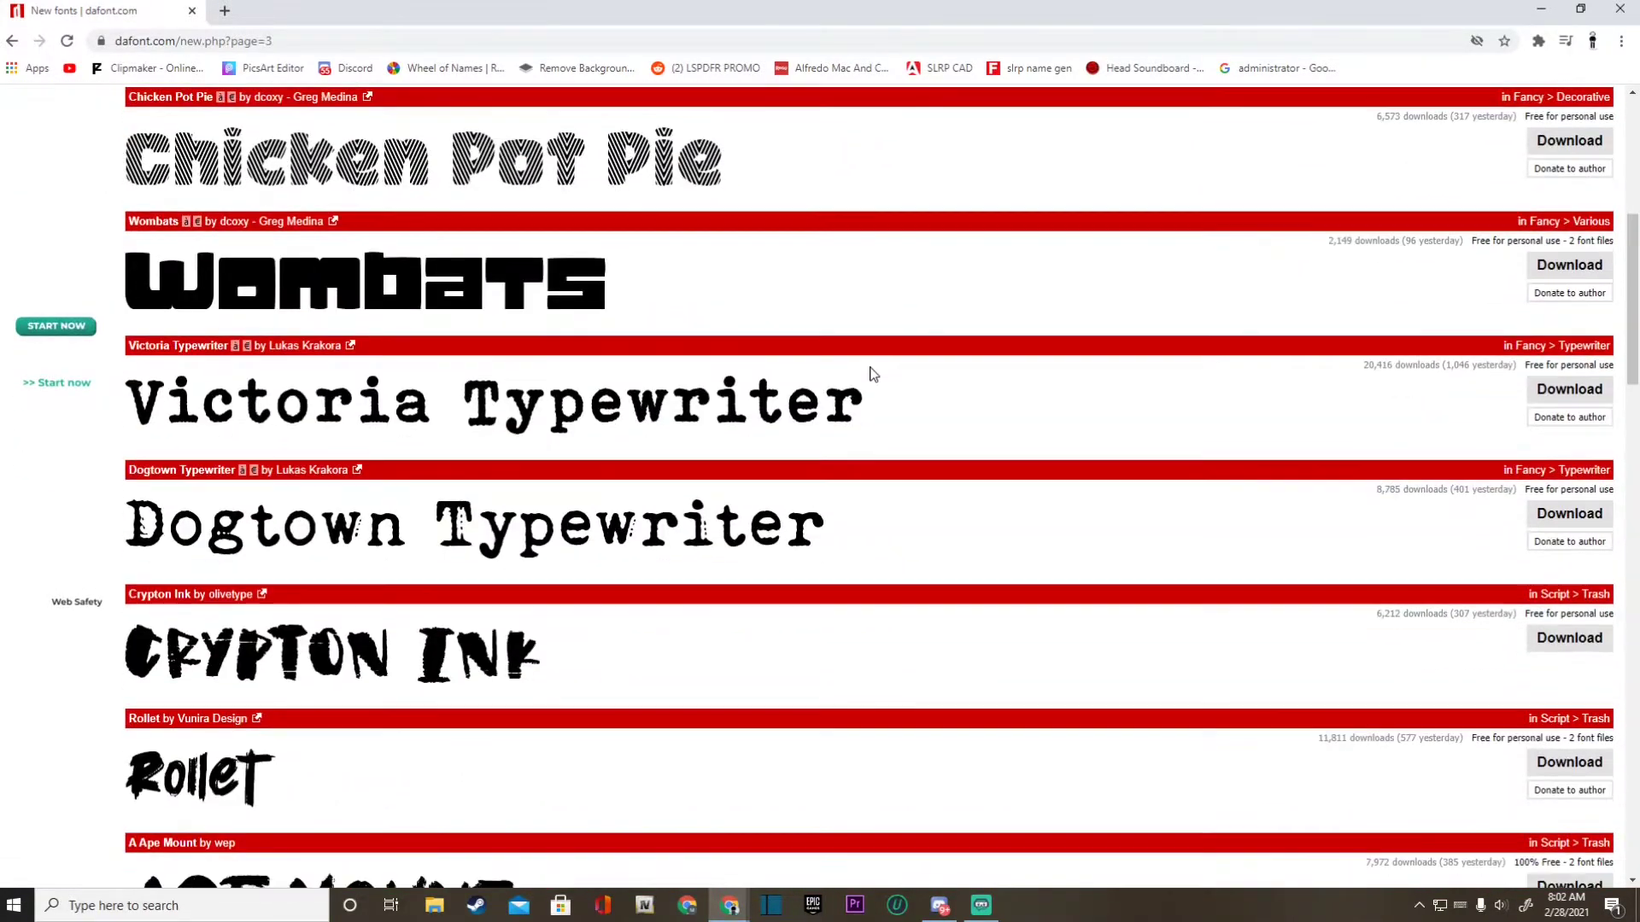
scroll(871, 373, "down", 2)
scroll(738, 556, "down", 3)
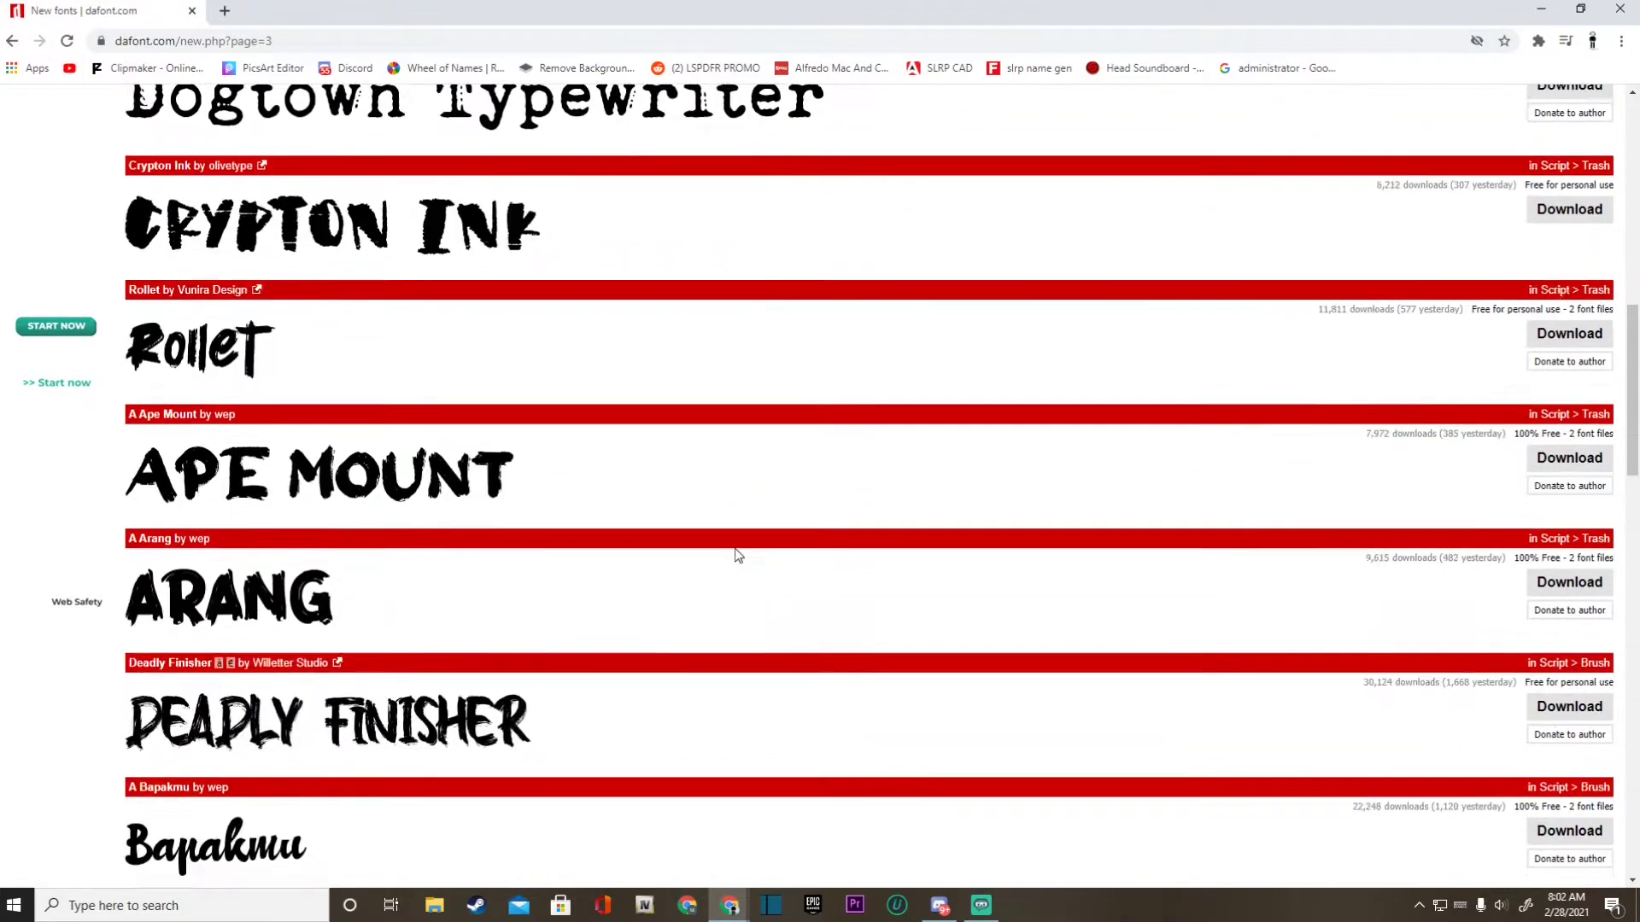
scroll(452, 752, "down", 2)
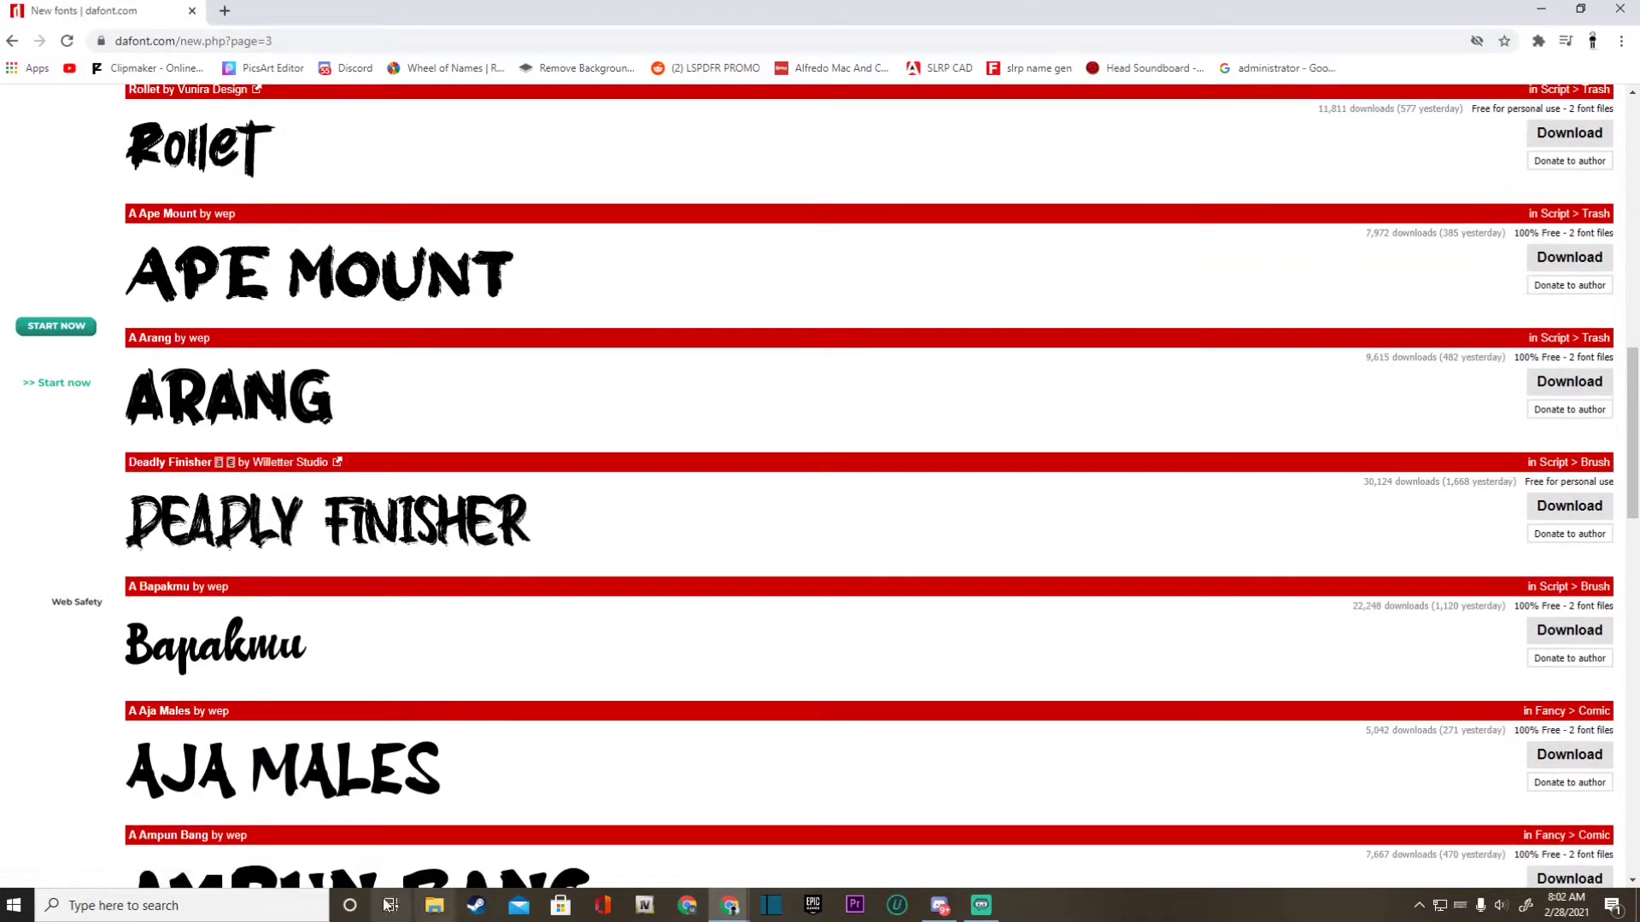
scroll(476, 652, "down", 8)
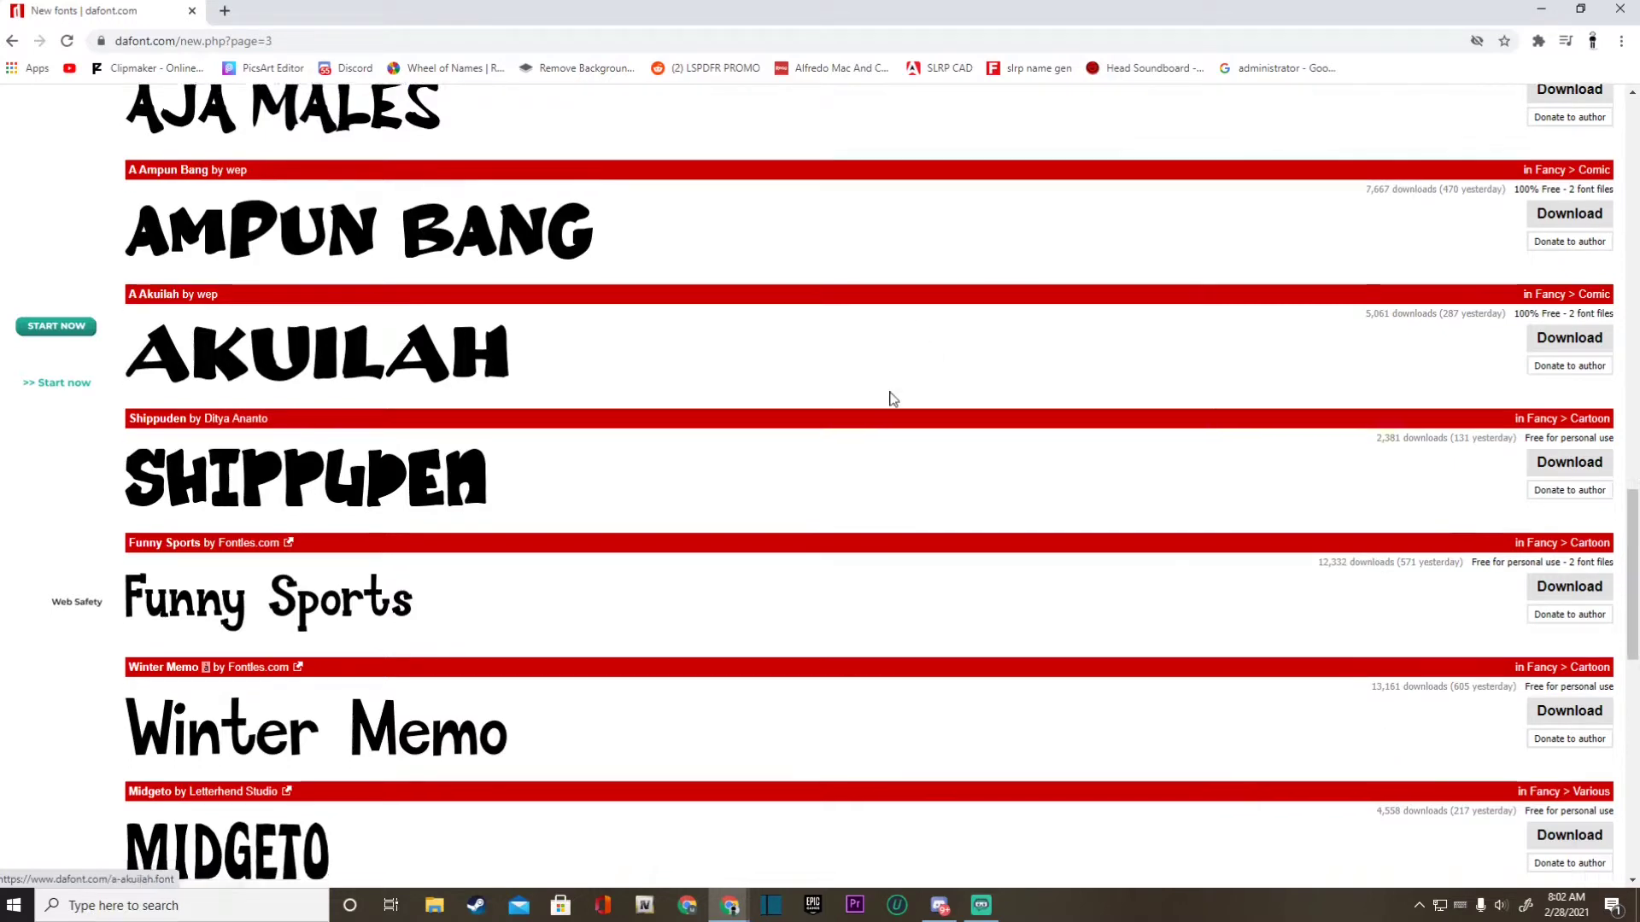
scroll(889, 396, "down", 3)
scroll(871, 330, "up", 4)
scroll(702, 337, "up", 5)
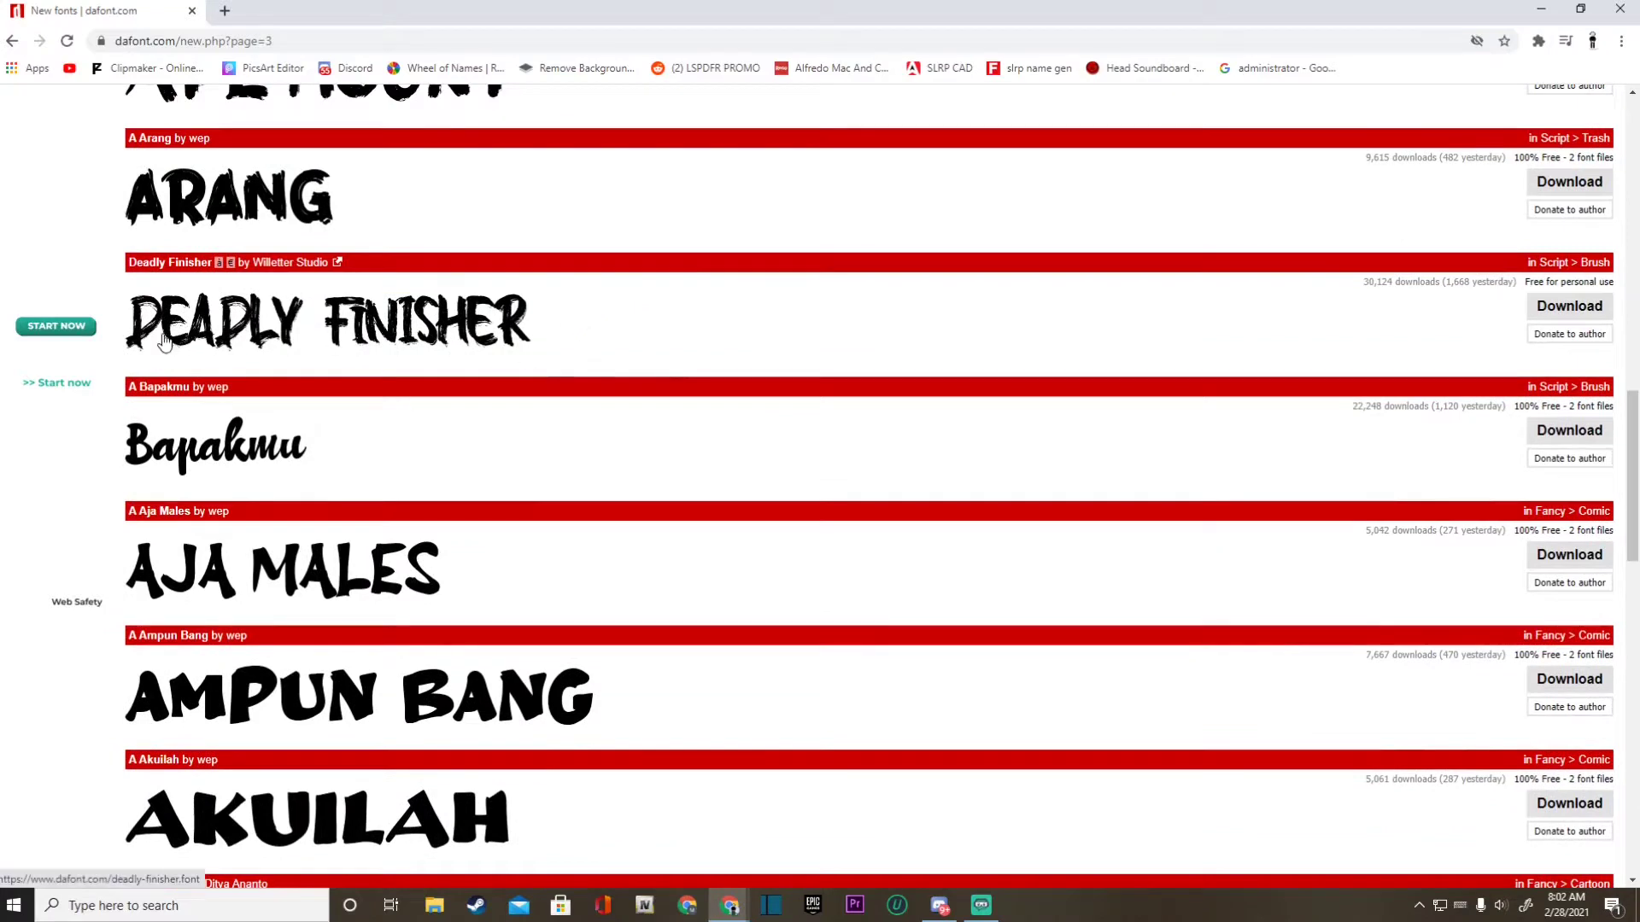
Open the Deadly Finisher font page, dismiss the translate offer, and download deadly_finisher.zip.
left_click(227, 333)
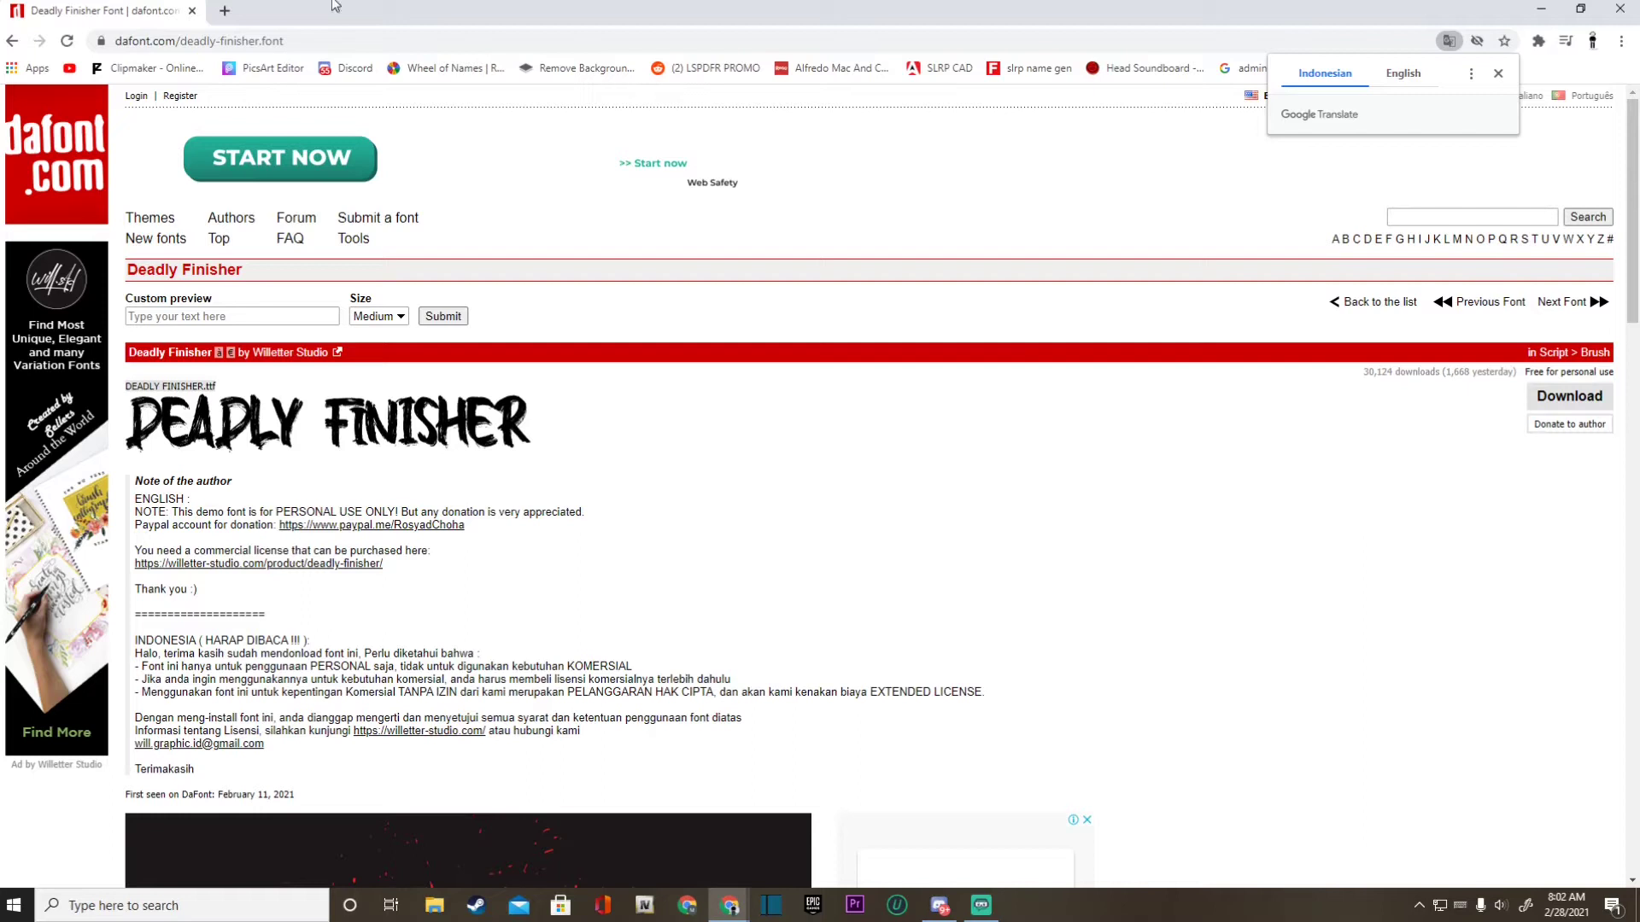
left_click(1500, 74)
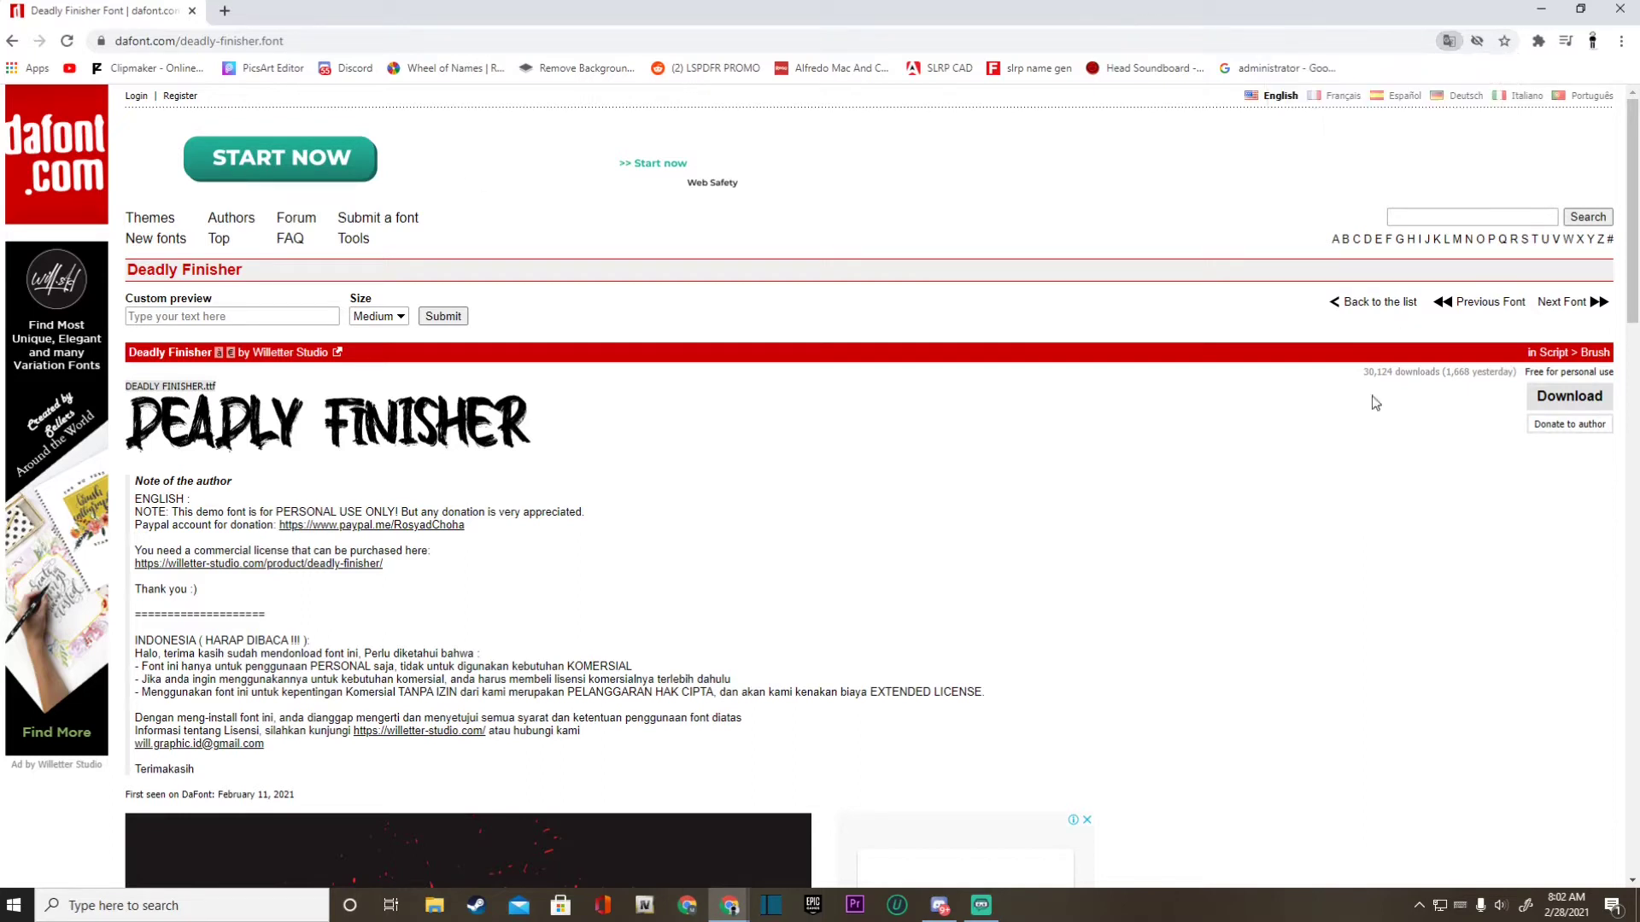
left_click(1534, 420)
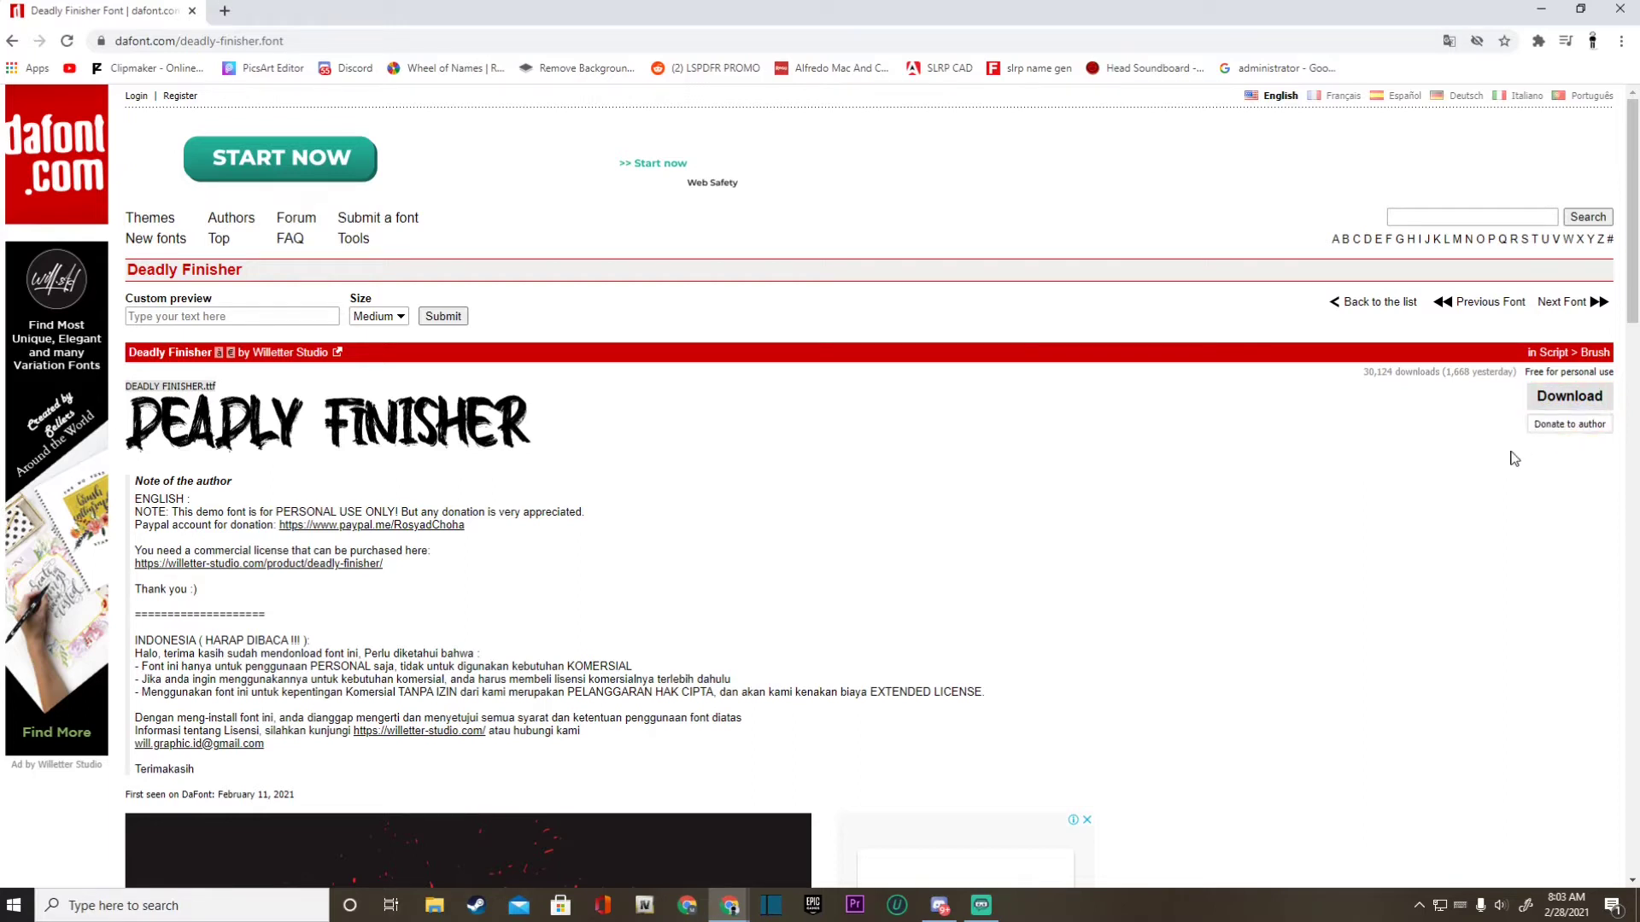
left_click(1555, 408)
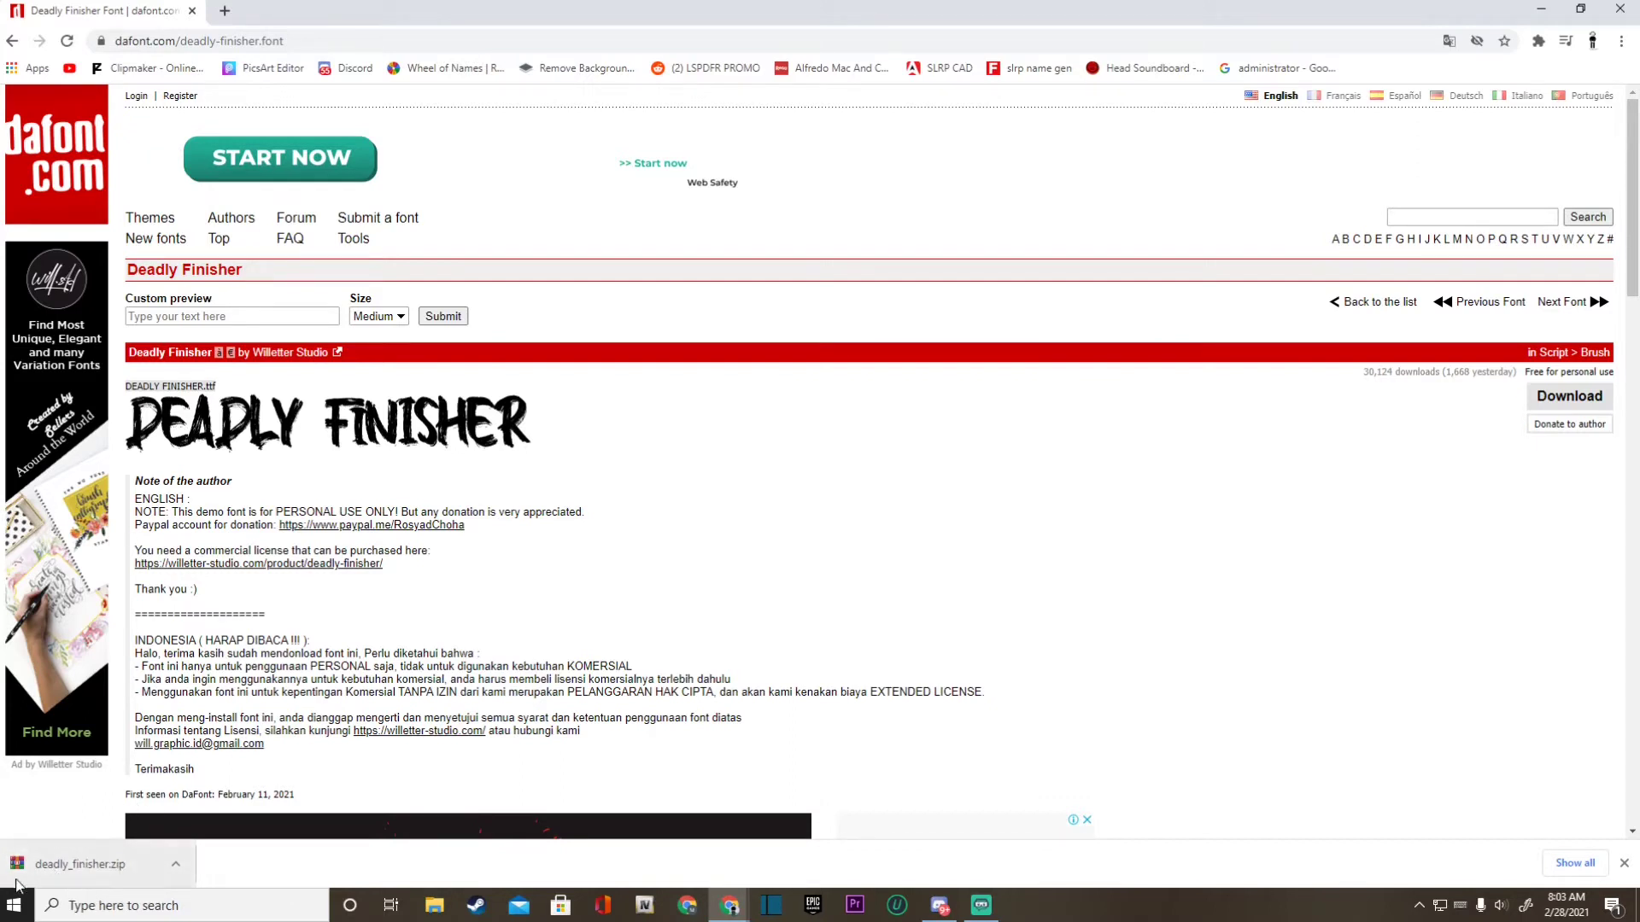
Open deadly_finisher.zip from the download shelf in WinRAR, then close Chrome.
left_click(81, 865)
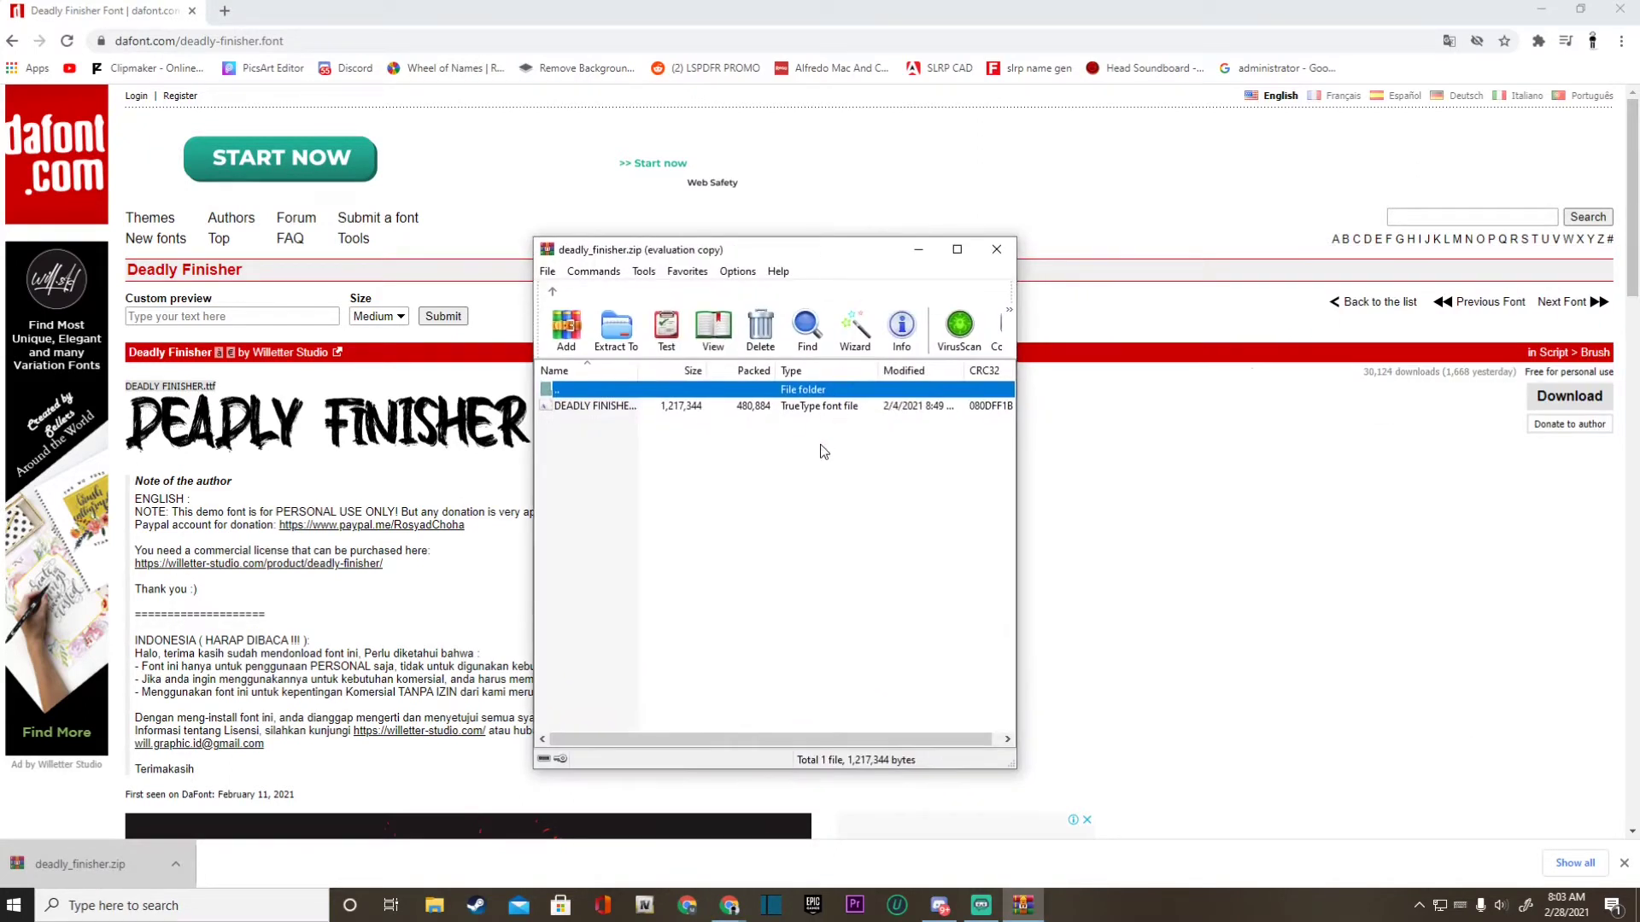
left_click(732, 513)
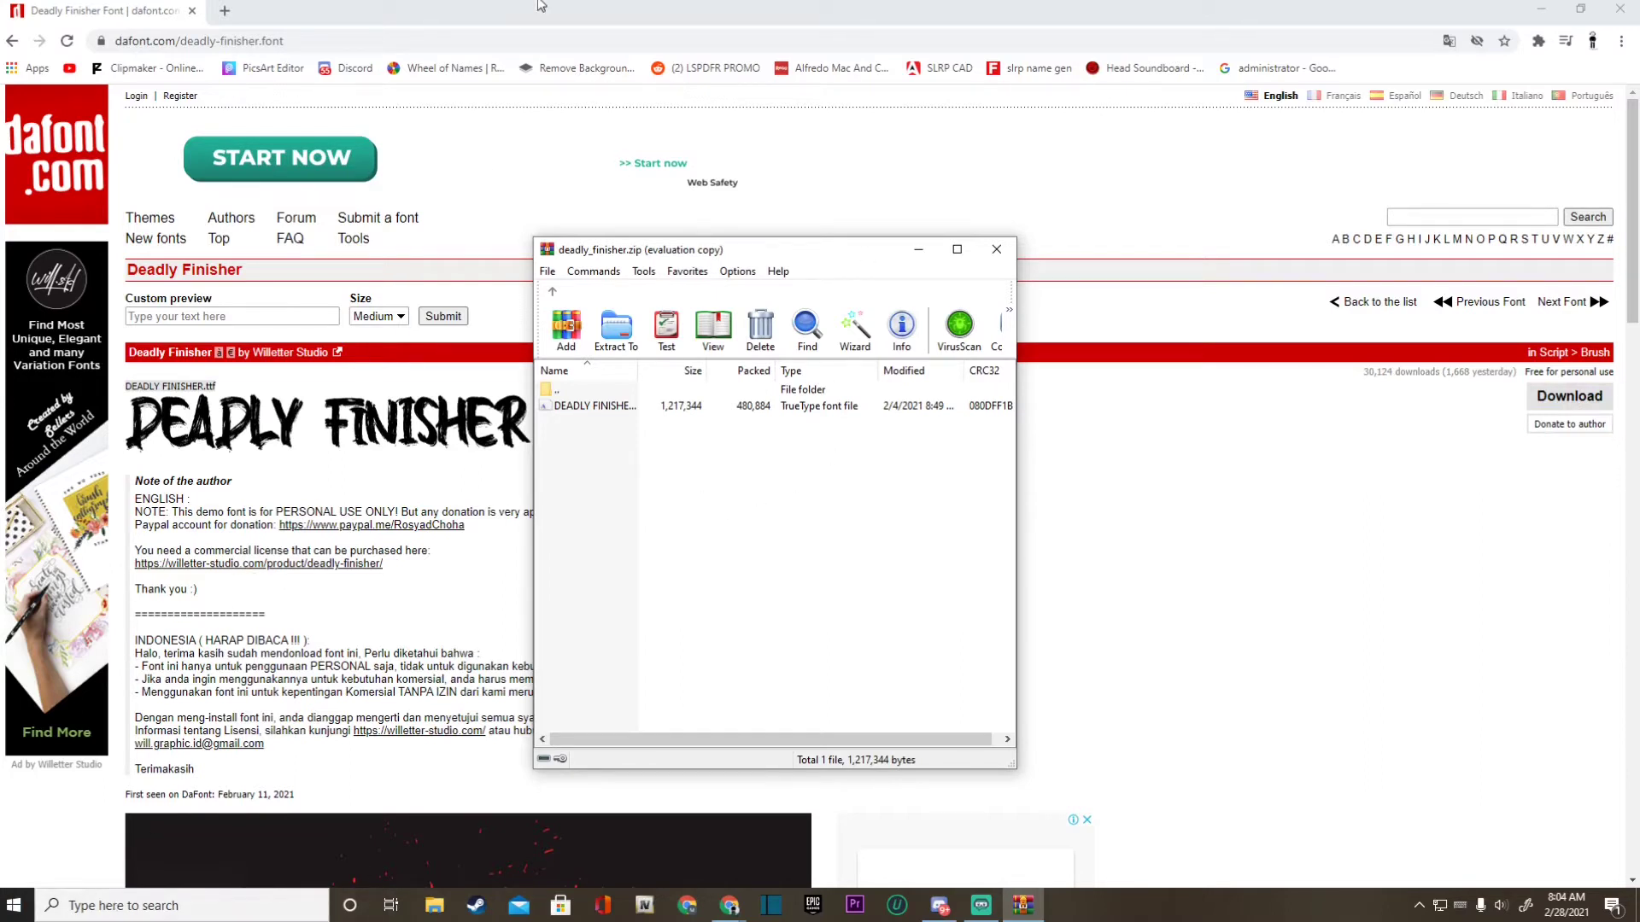
left_click(1620, 10)
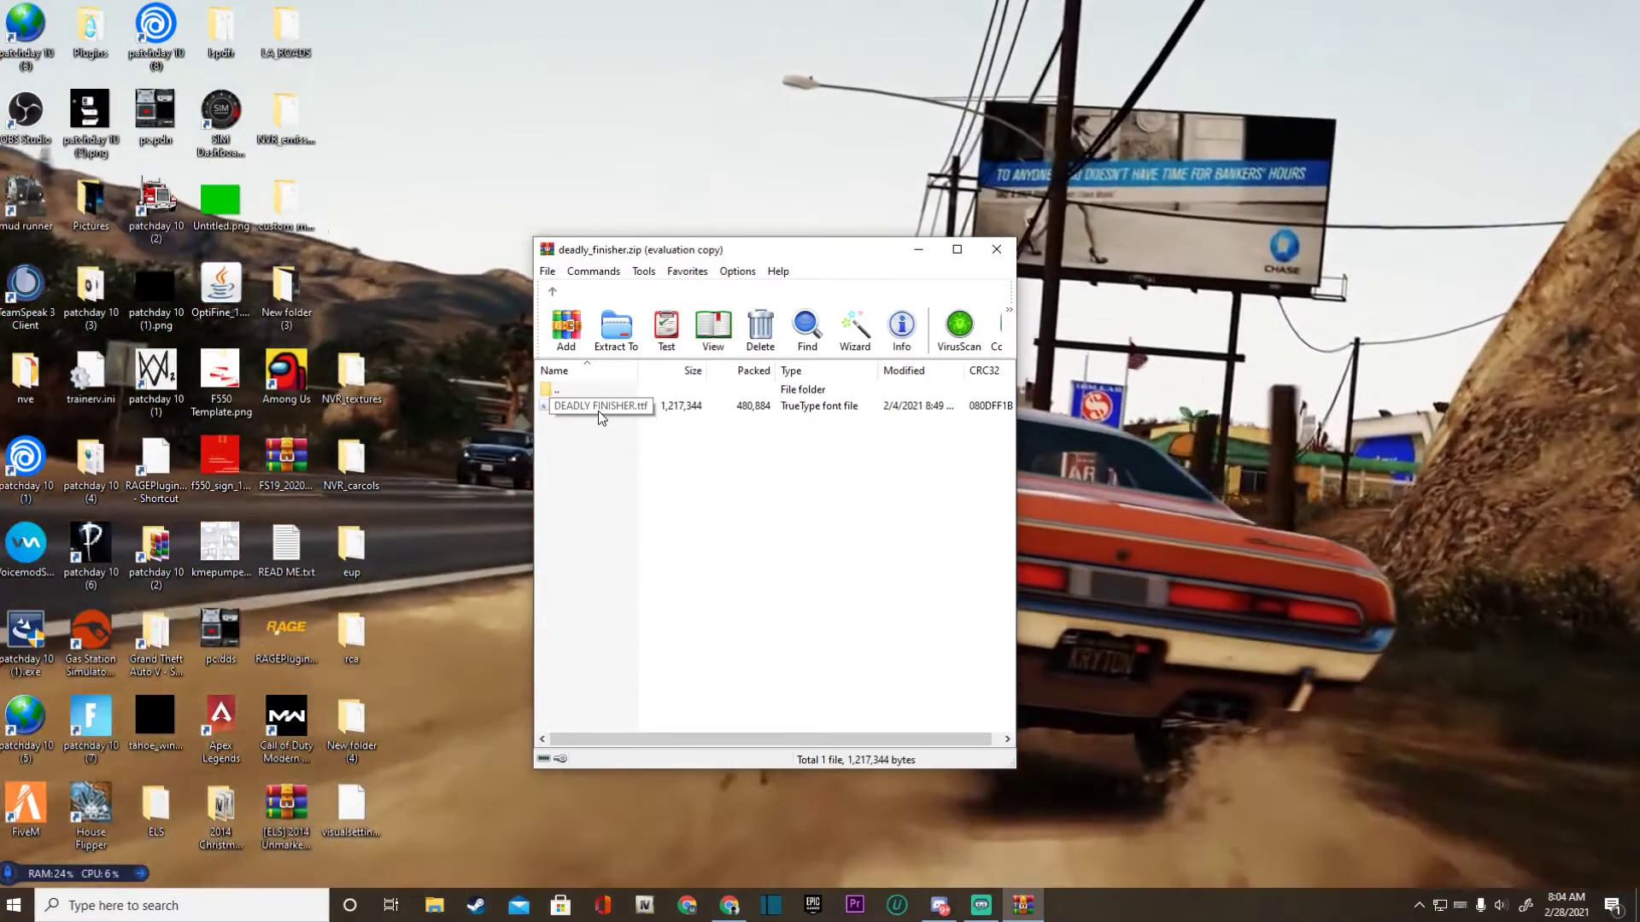
Open DEADLY FINISHER.ttf from the archive and install it via Font Viewer.
double_click(600, 414)
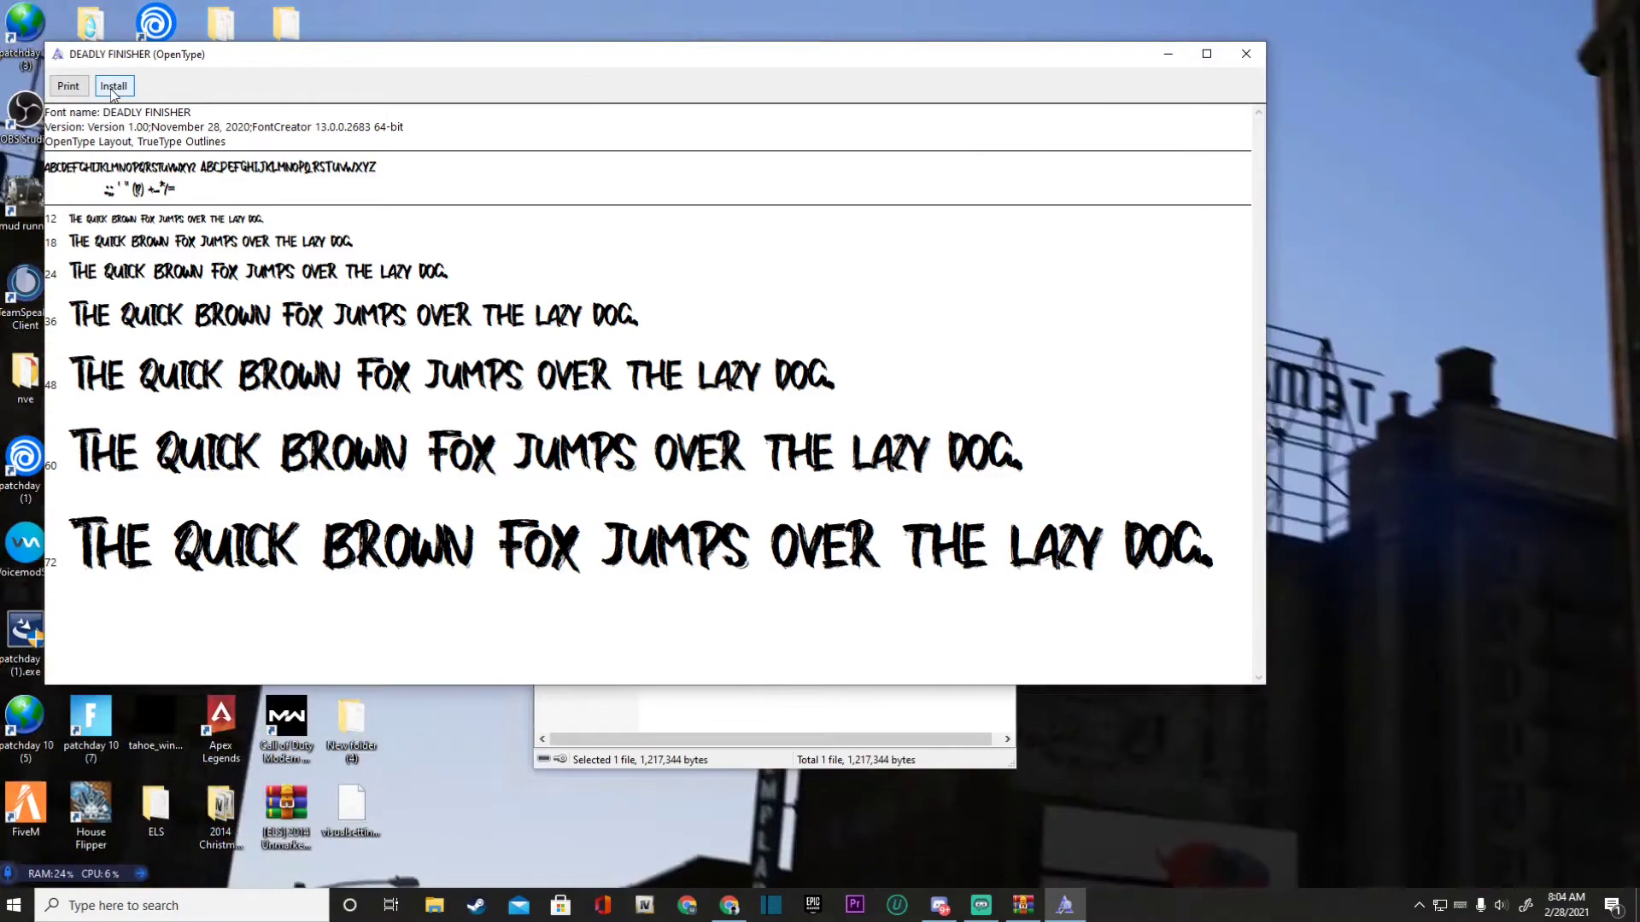
left_click(112, 89)
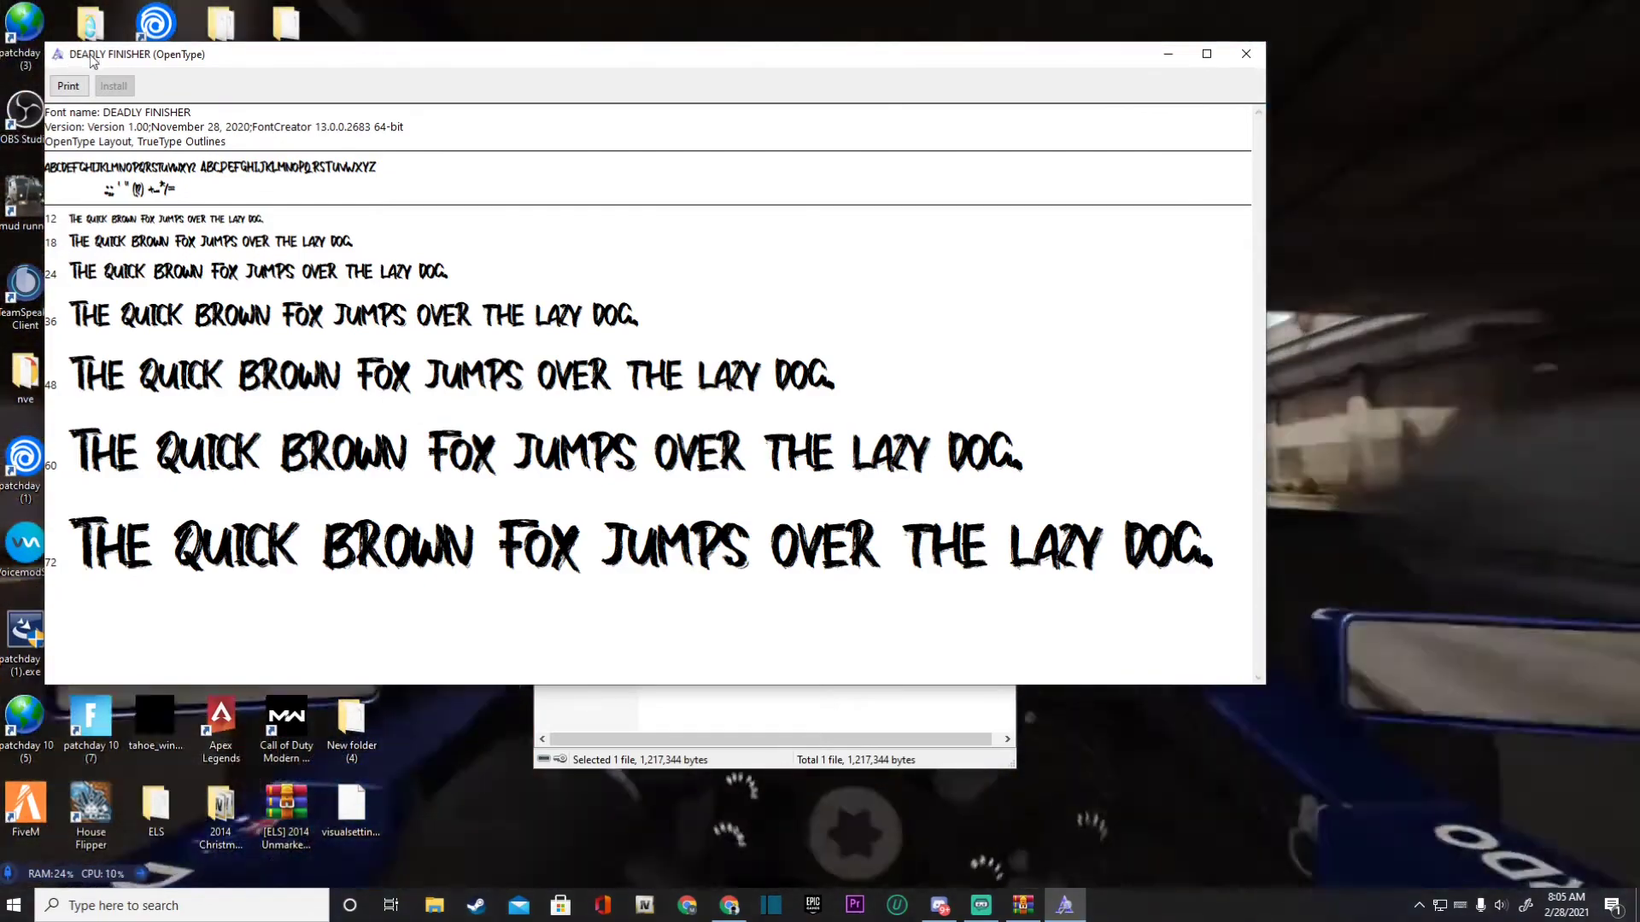
left_click_drag(96, 62, 119, 62)
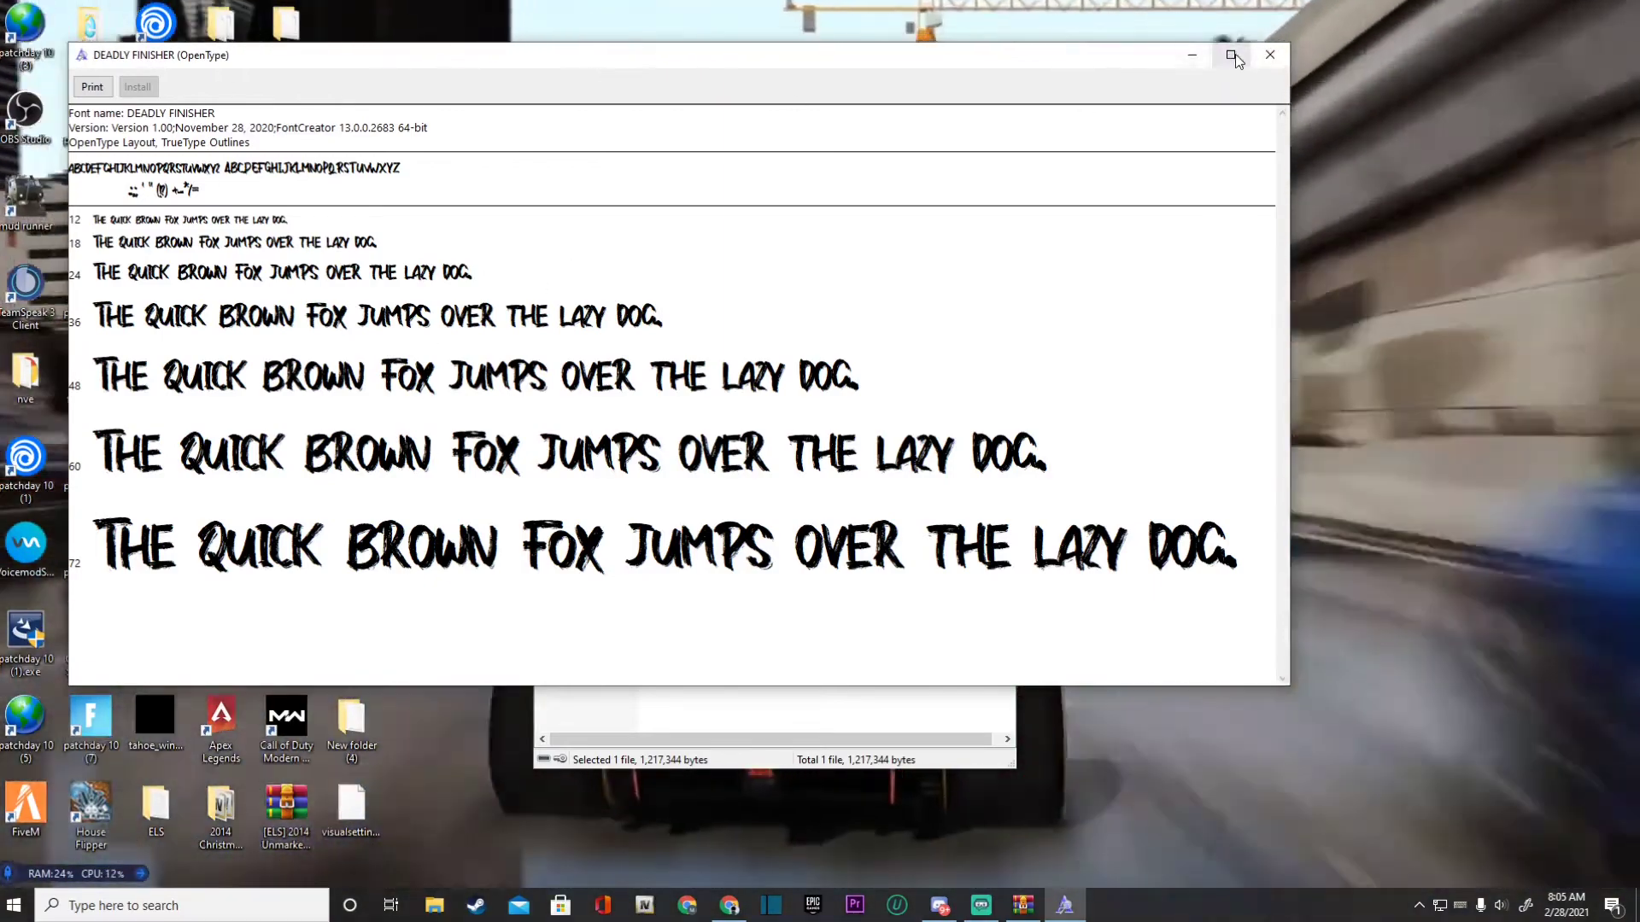
Close Font Viewer and WinRAR, then launch paint.net by searching 'pa'.
left_click(1270, 54)
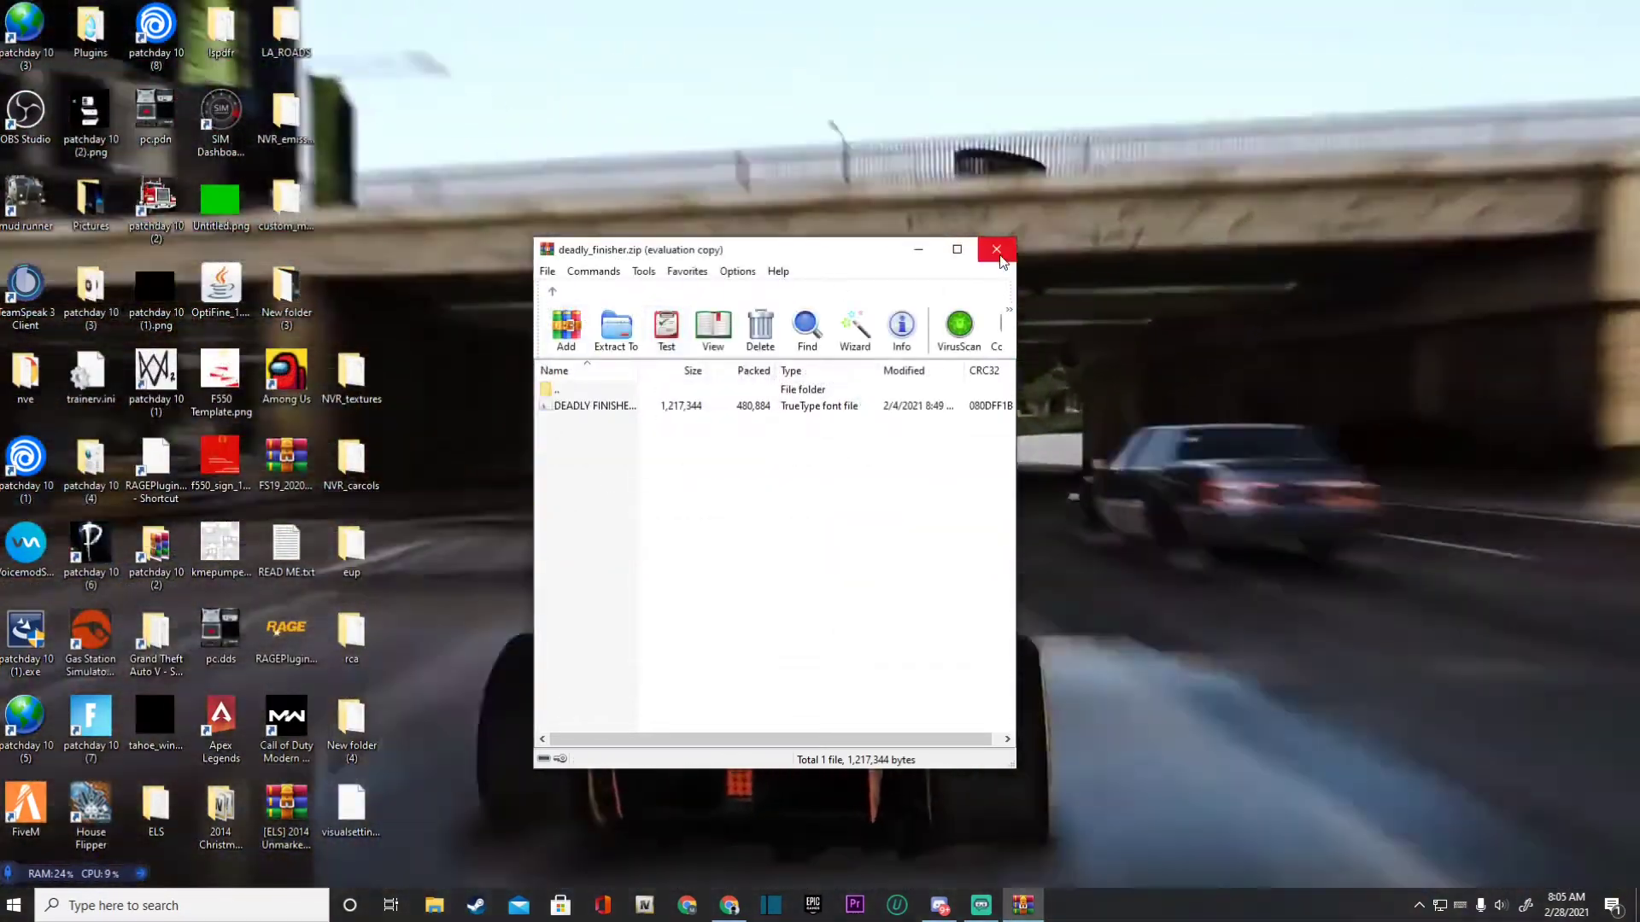
left_click(996, 249)
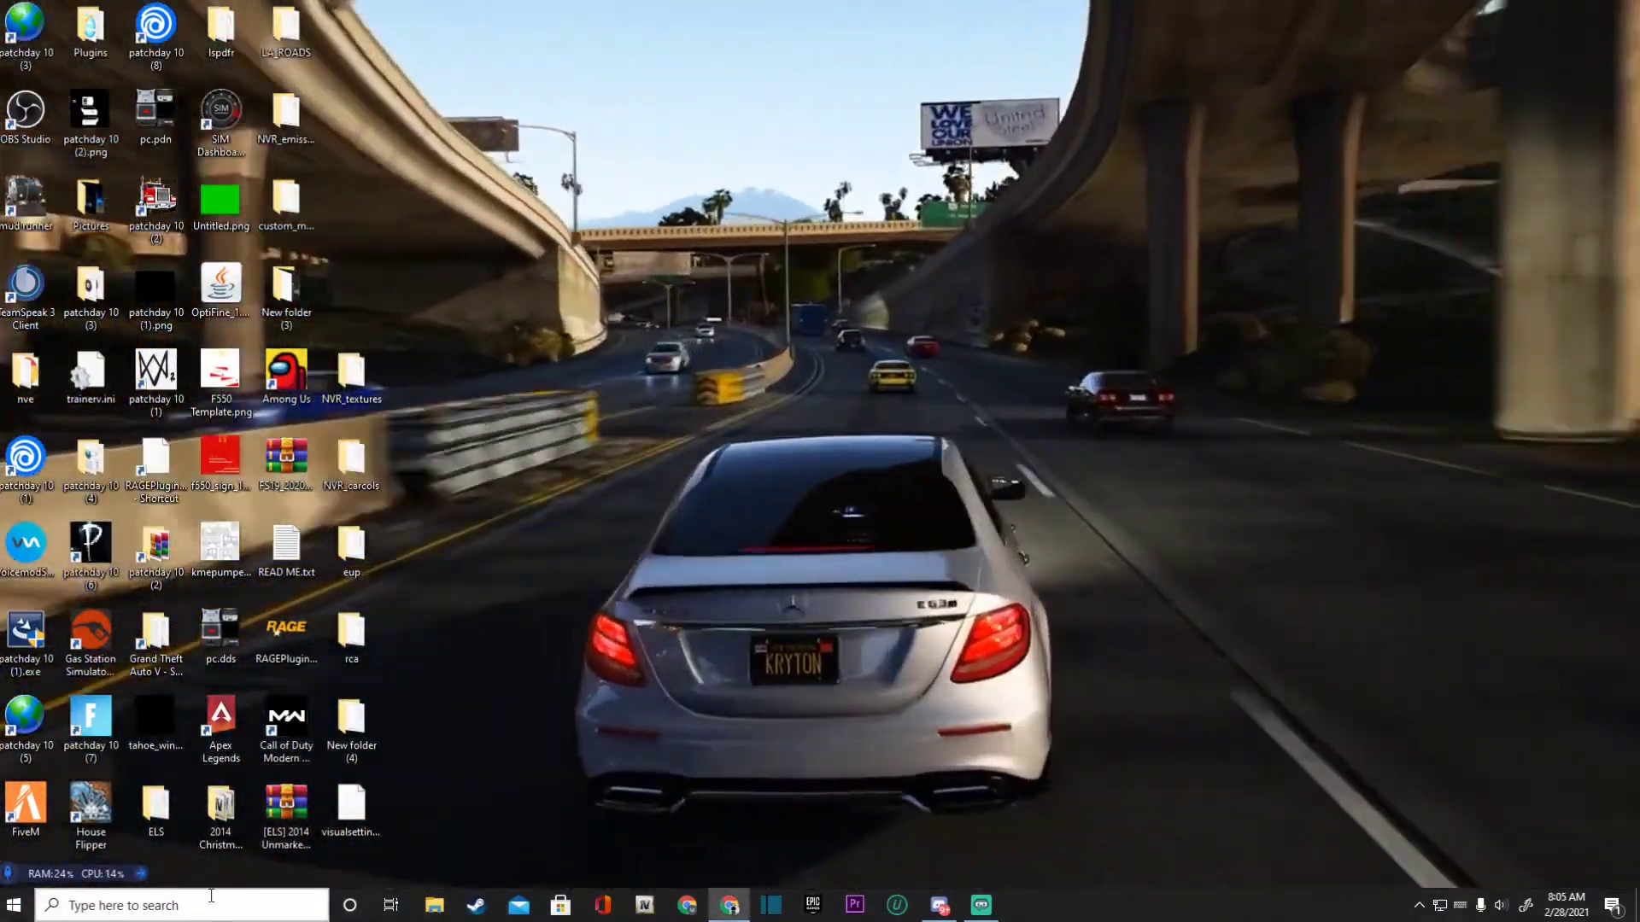
key("super+s")
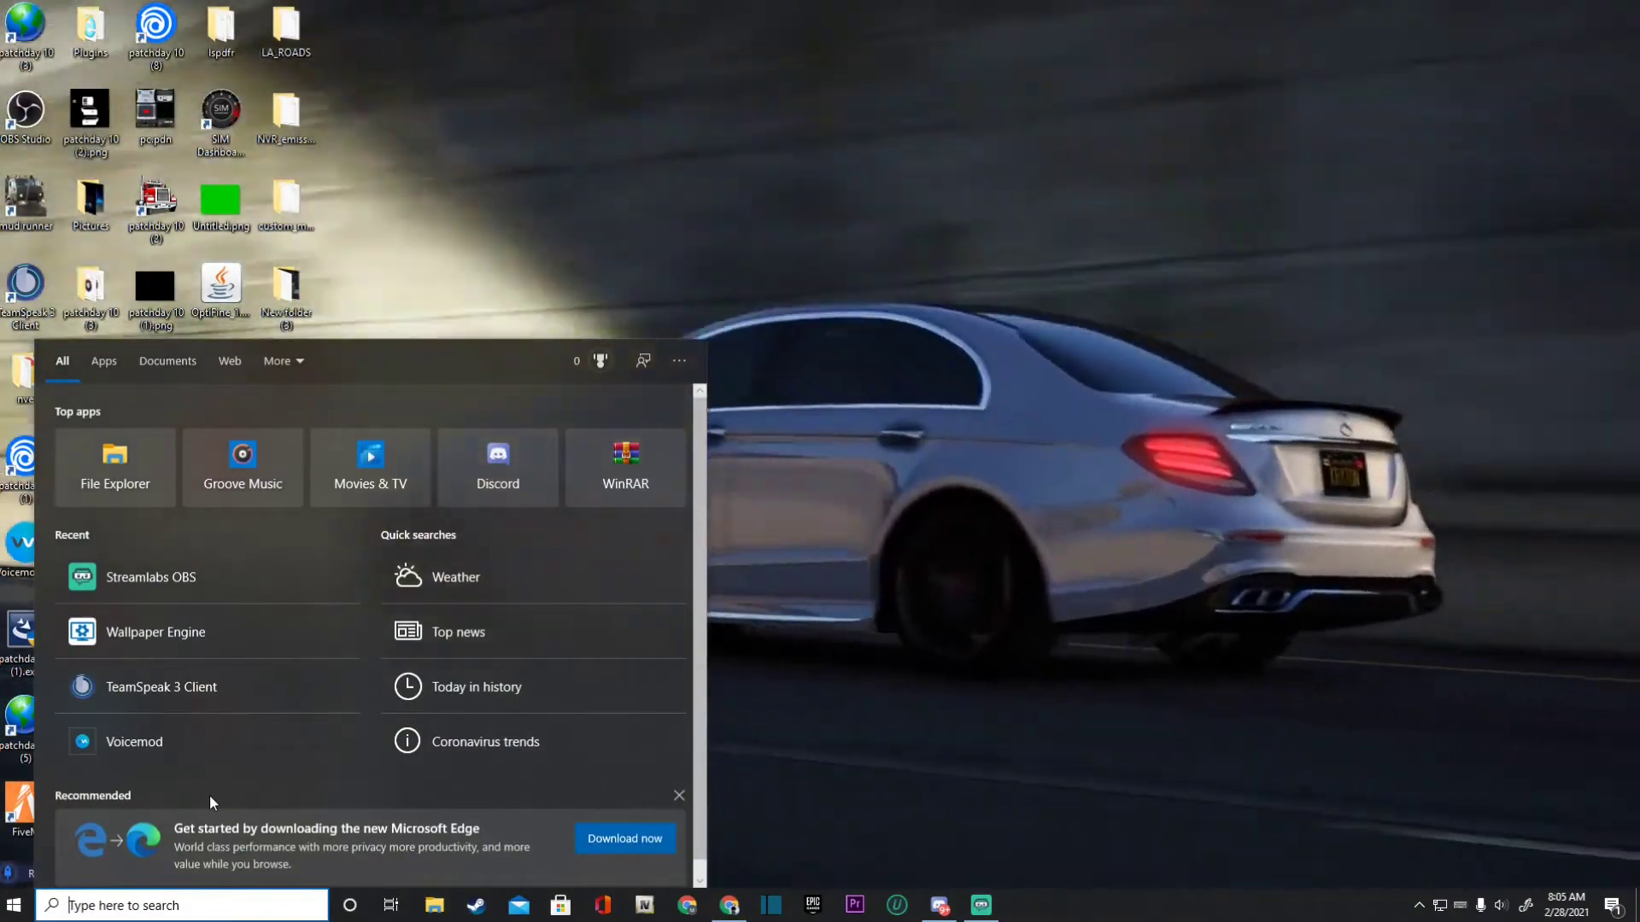
type("pa")
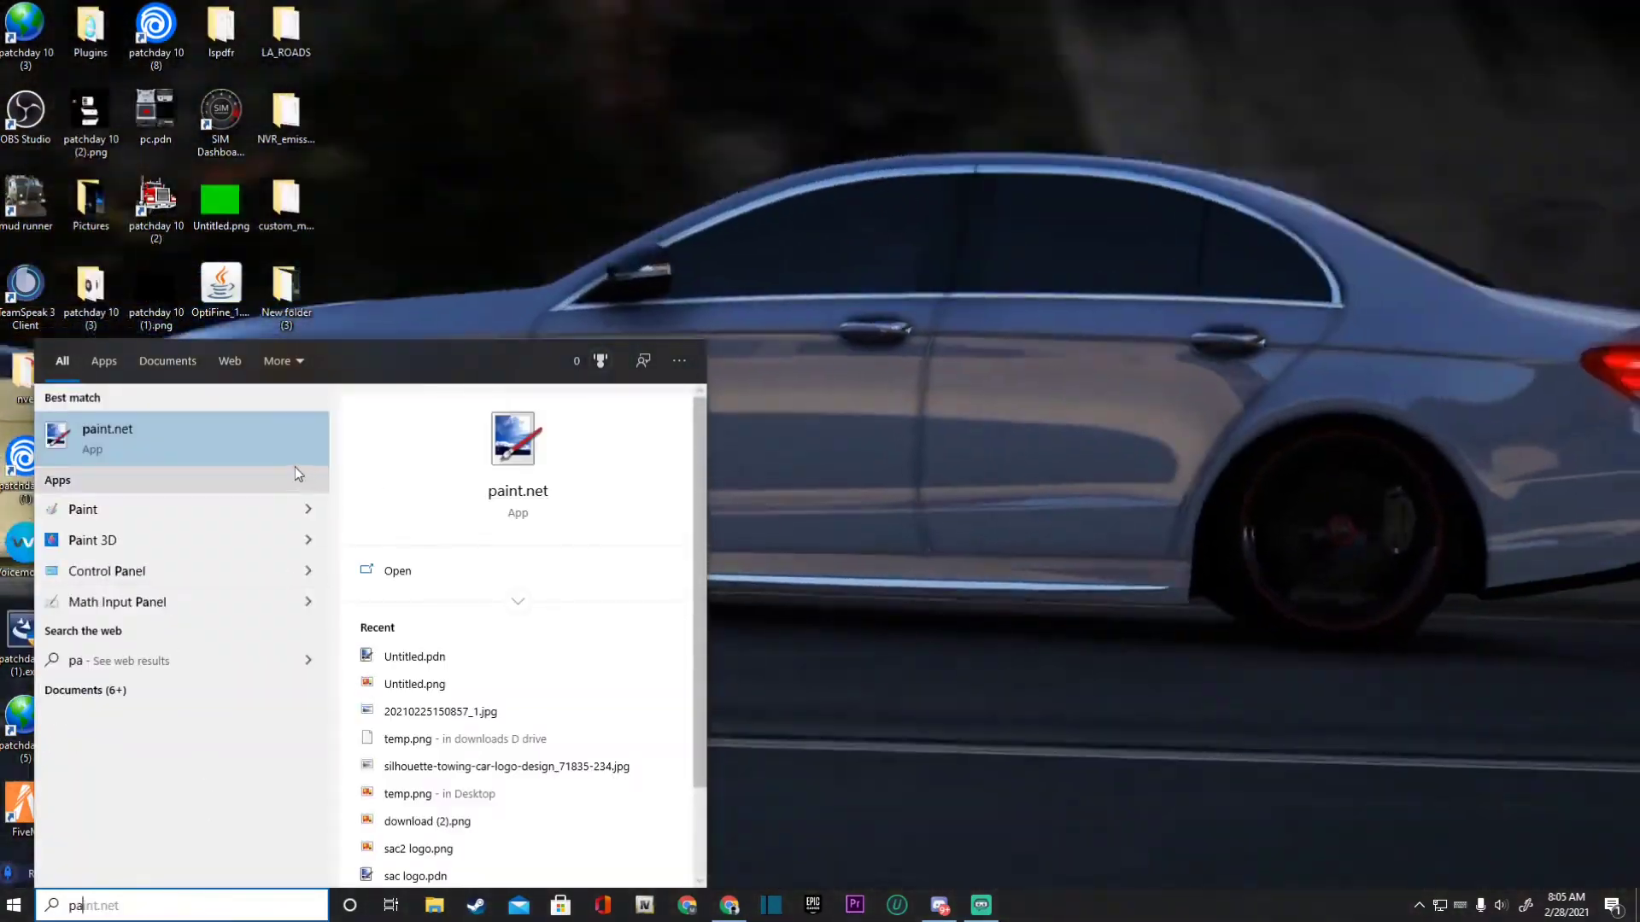
left_click(295, 471)
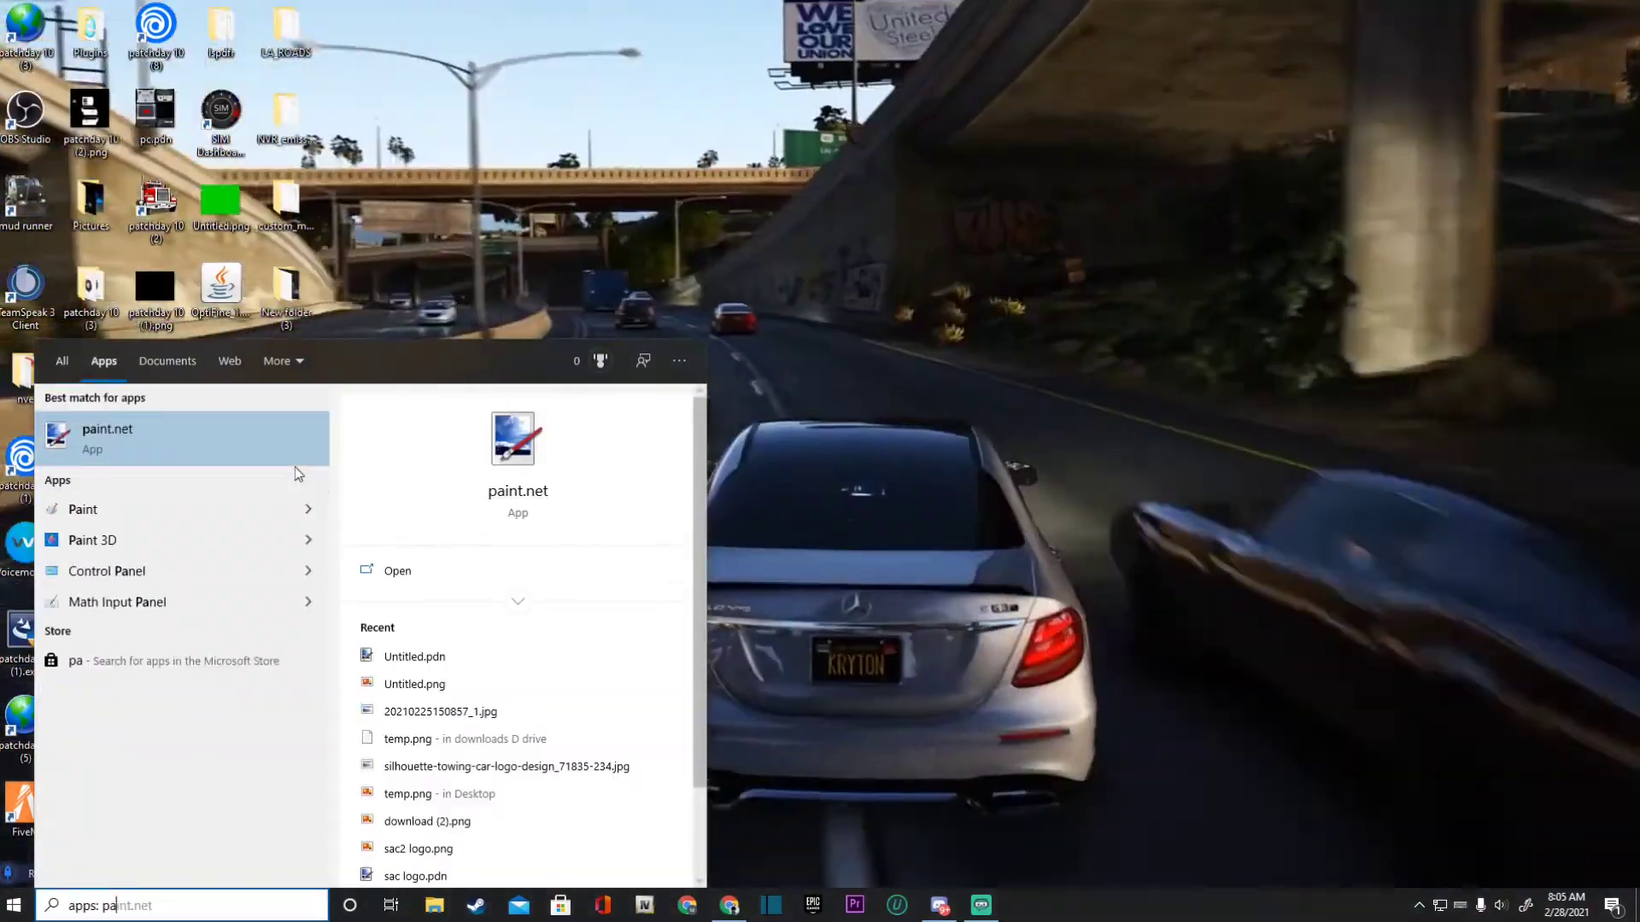
left_click(274, 462)
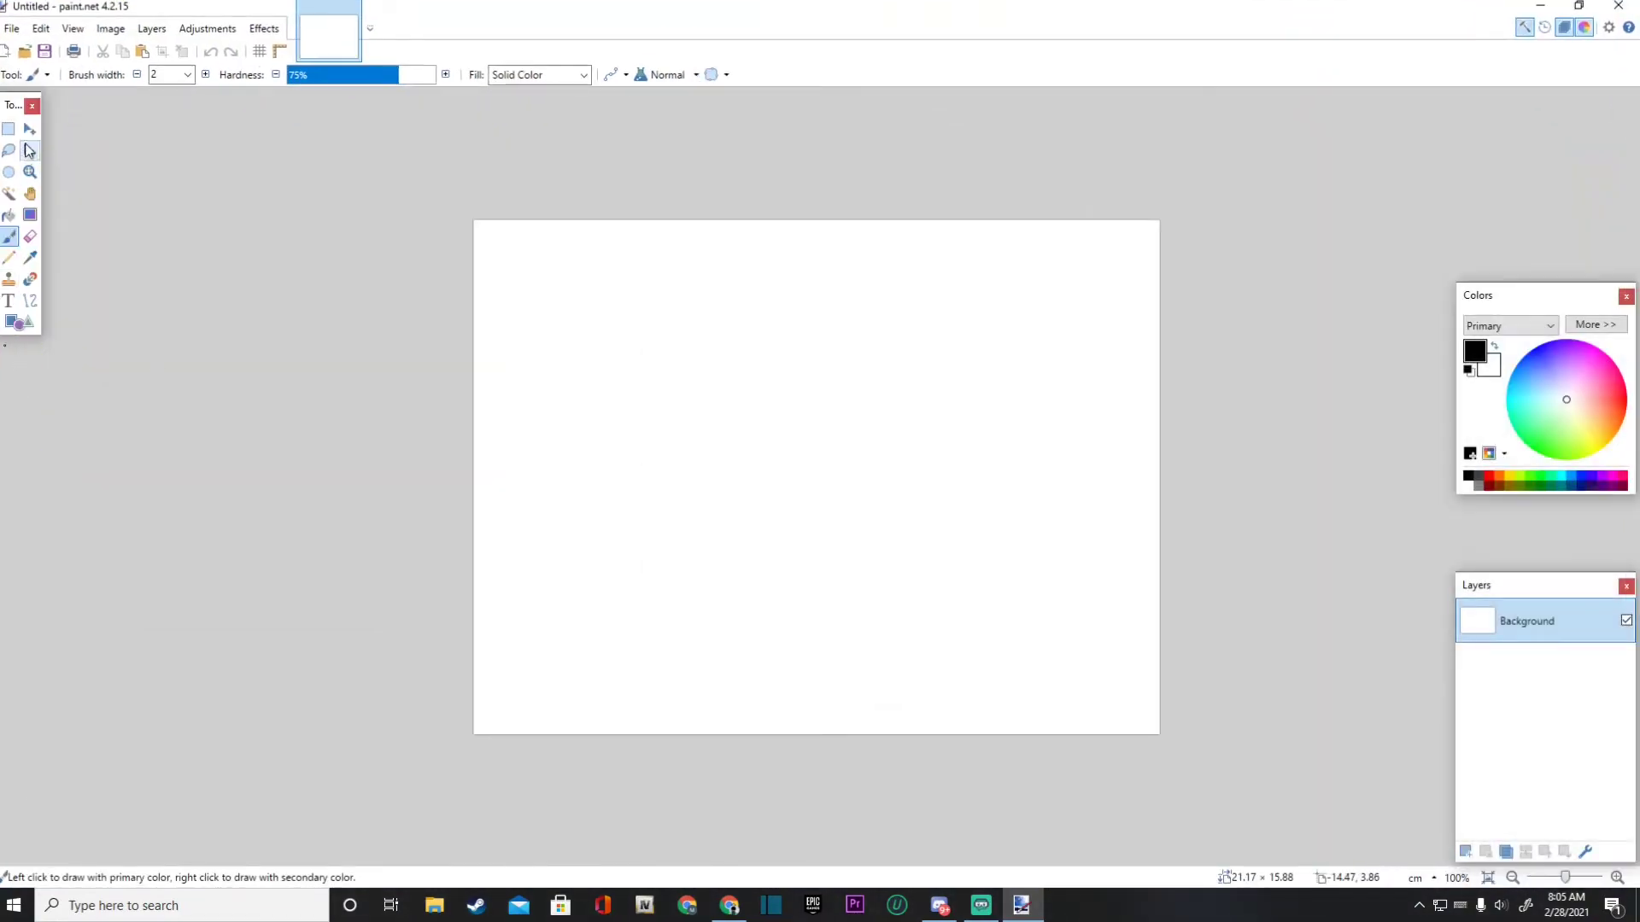
Select the whole canvas and type 'Hey Viewers Make Sure To Subscribe!' left of centre with the Text tool.
left_click(9, 128)
key("ctrl+a")
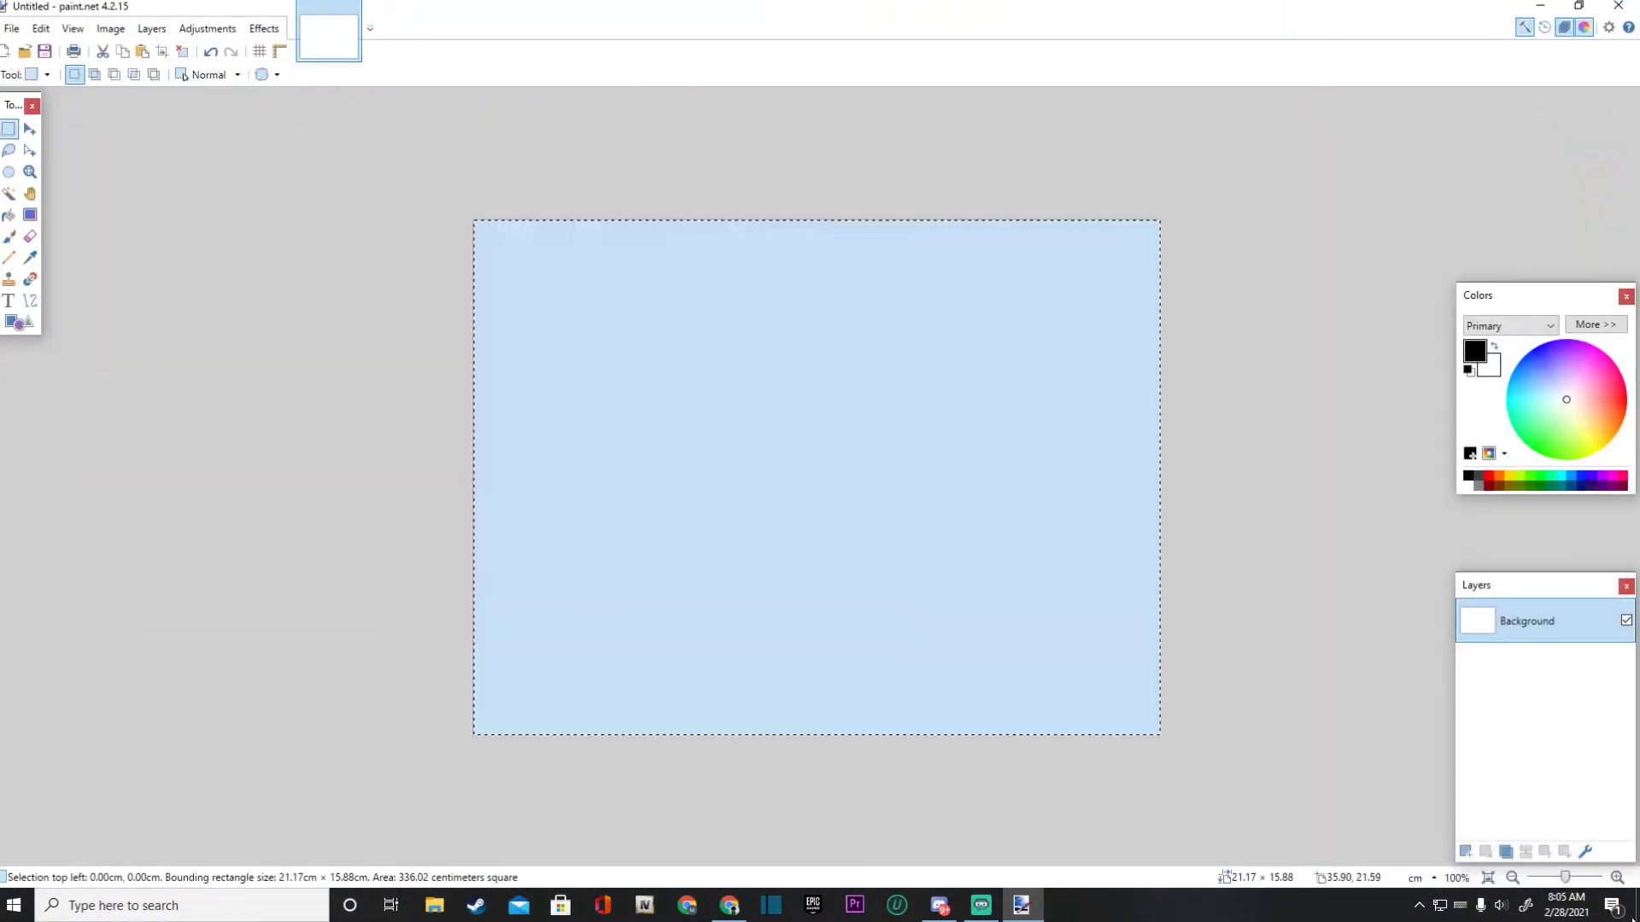
left_click(8, 301)
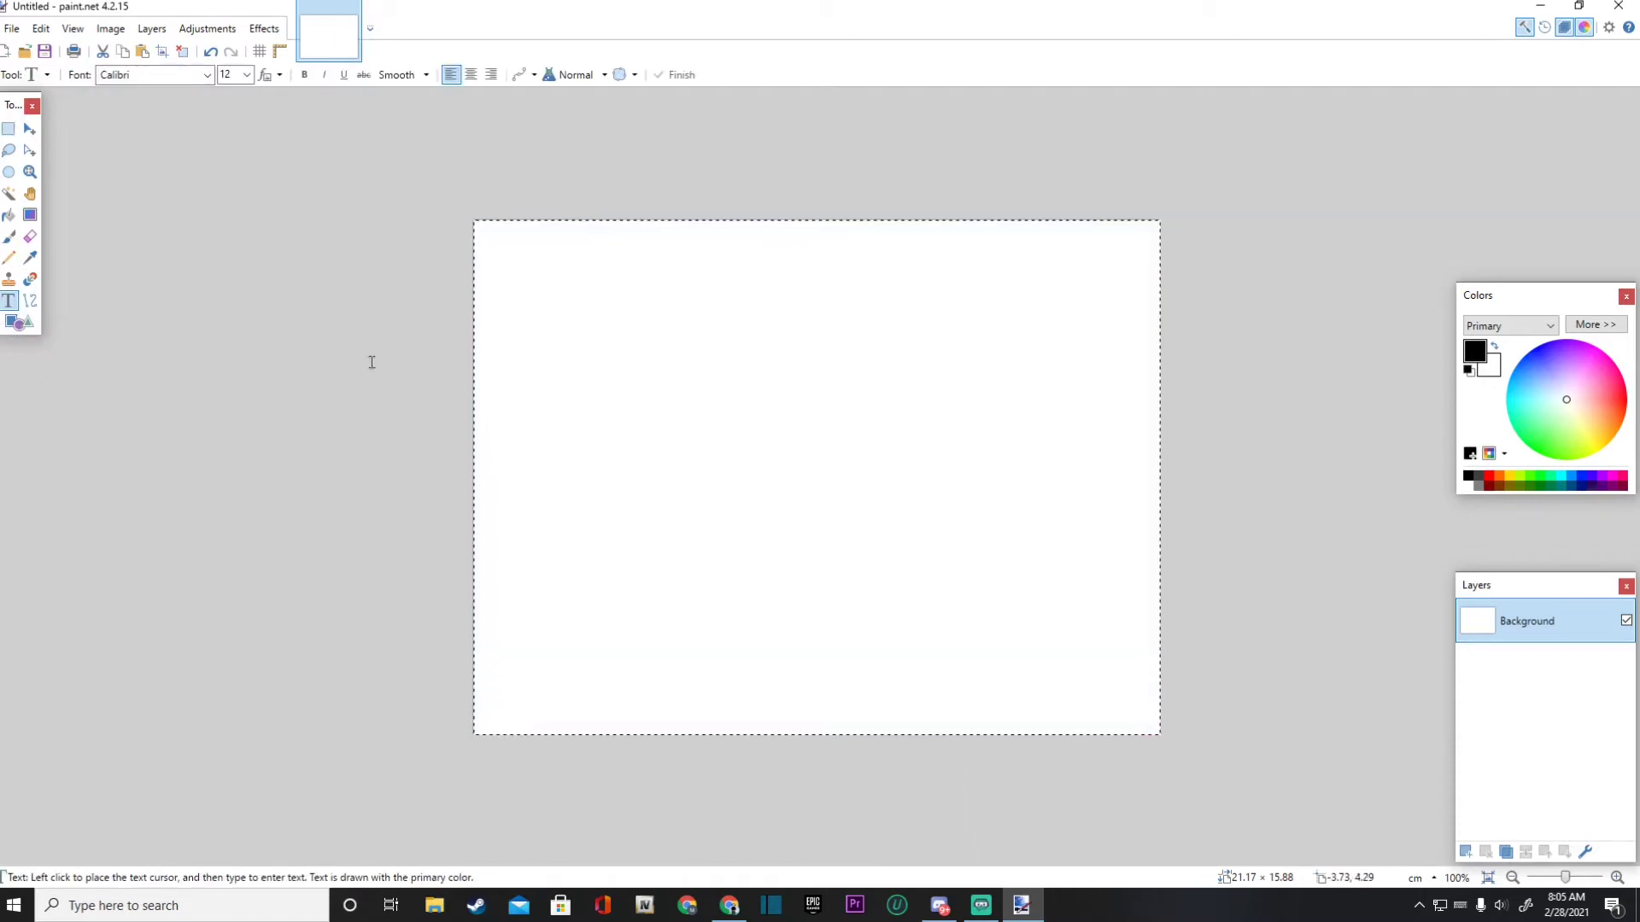
left_click(570, 448)
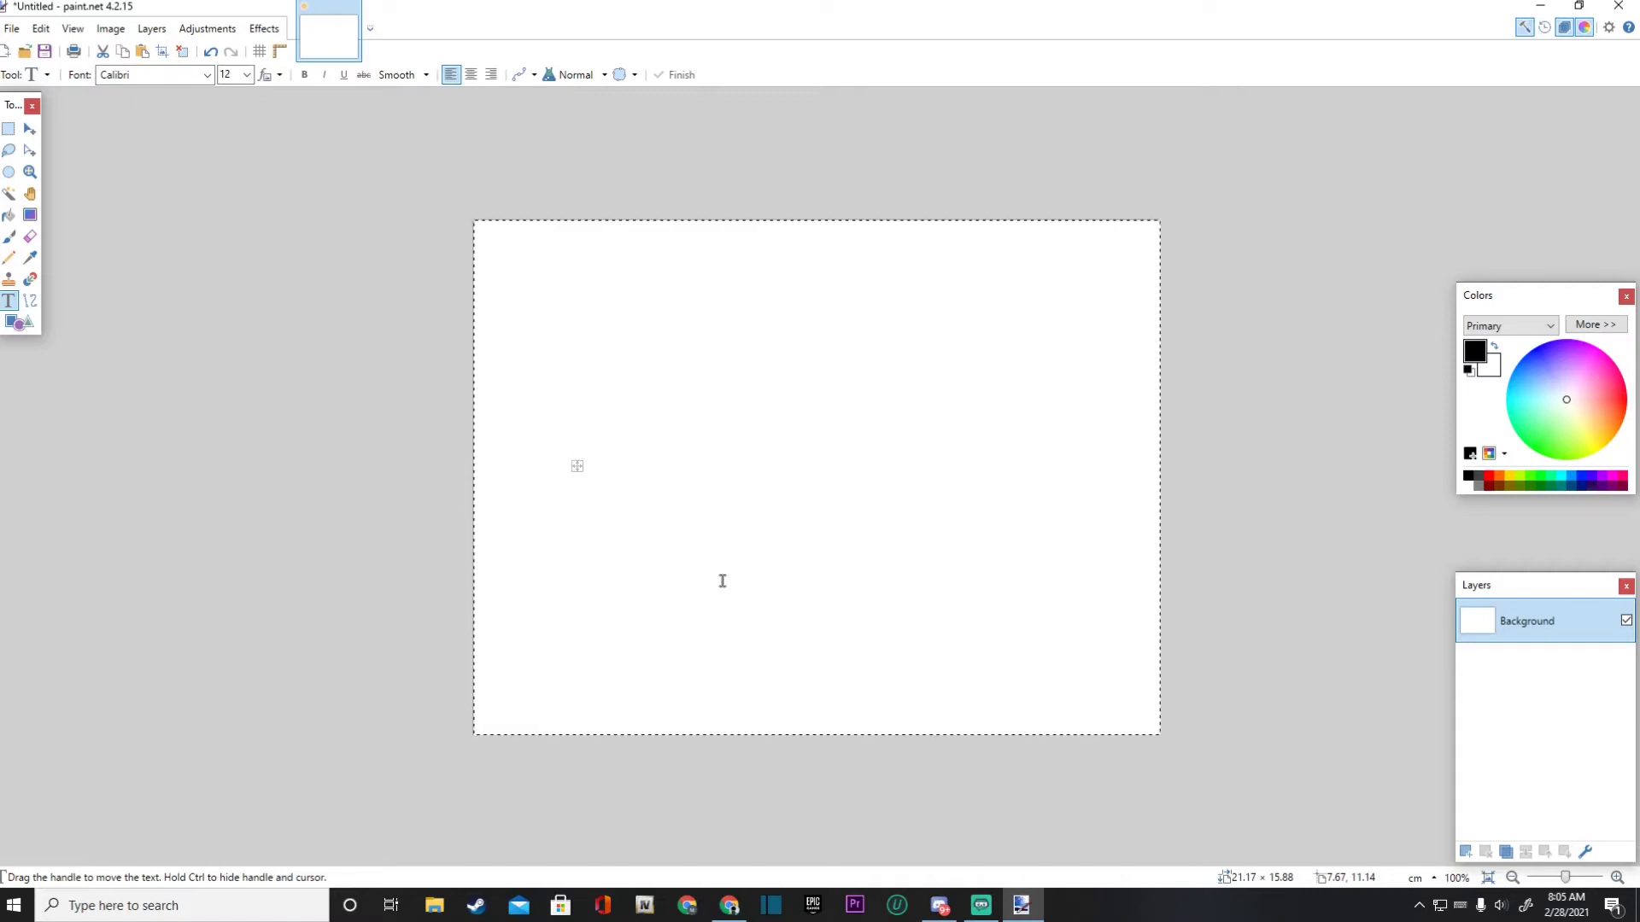
type("Hey")
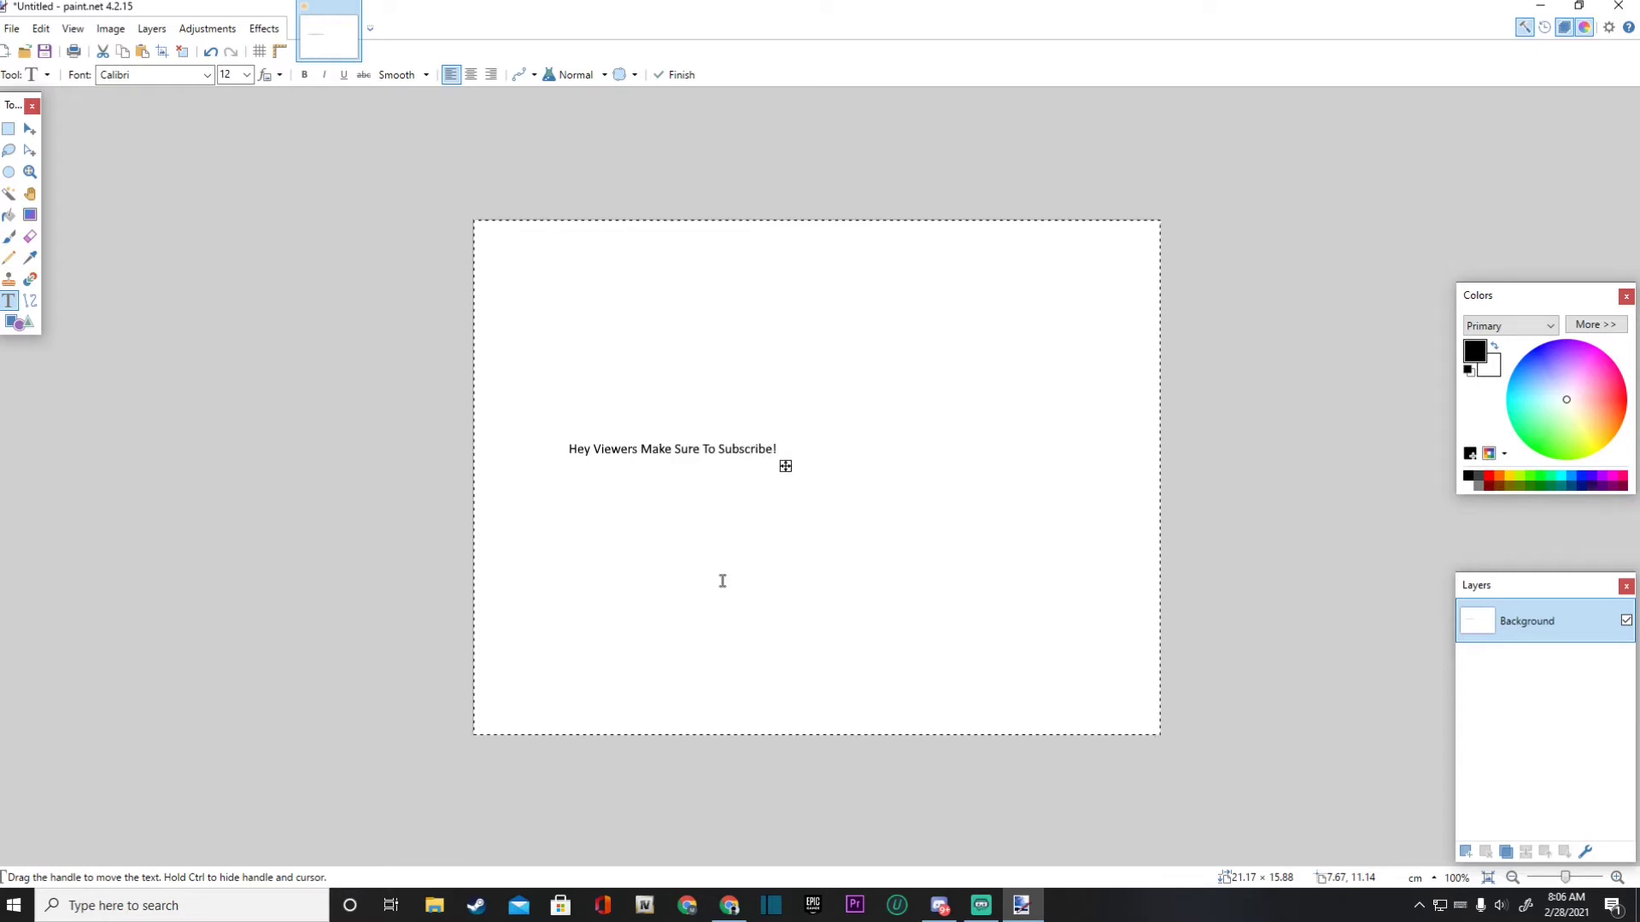
Change the text's font to DEADLY FINISHER.
key("alt+a")
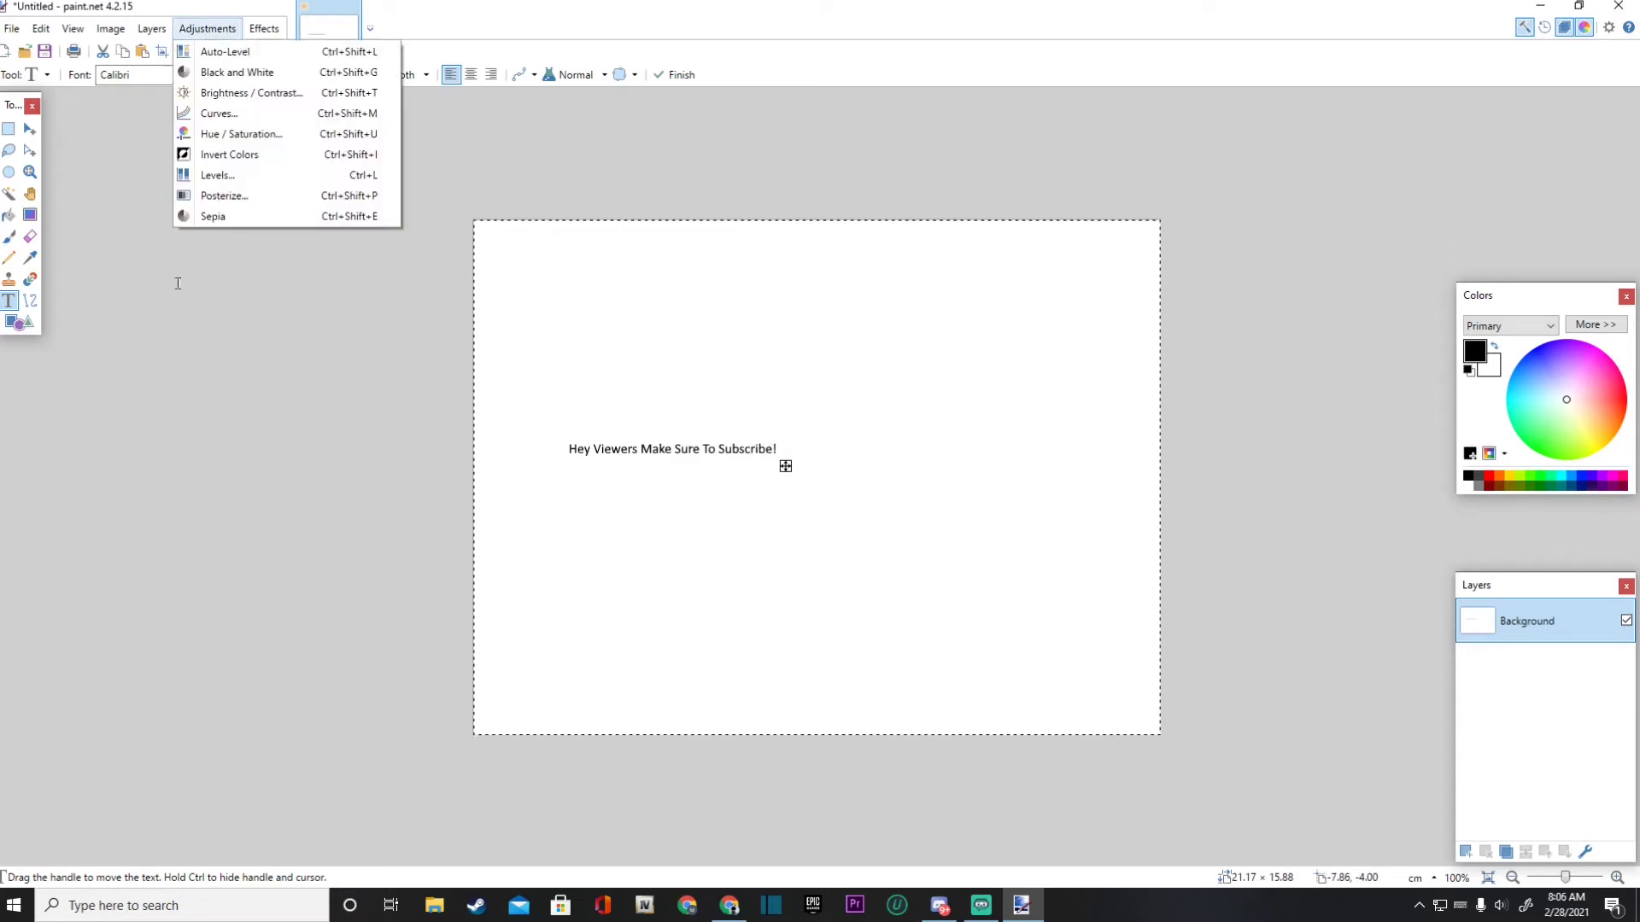
key("Escape")
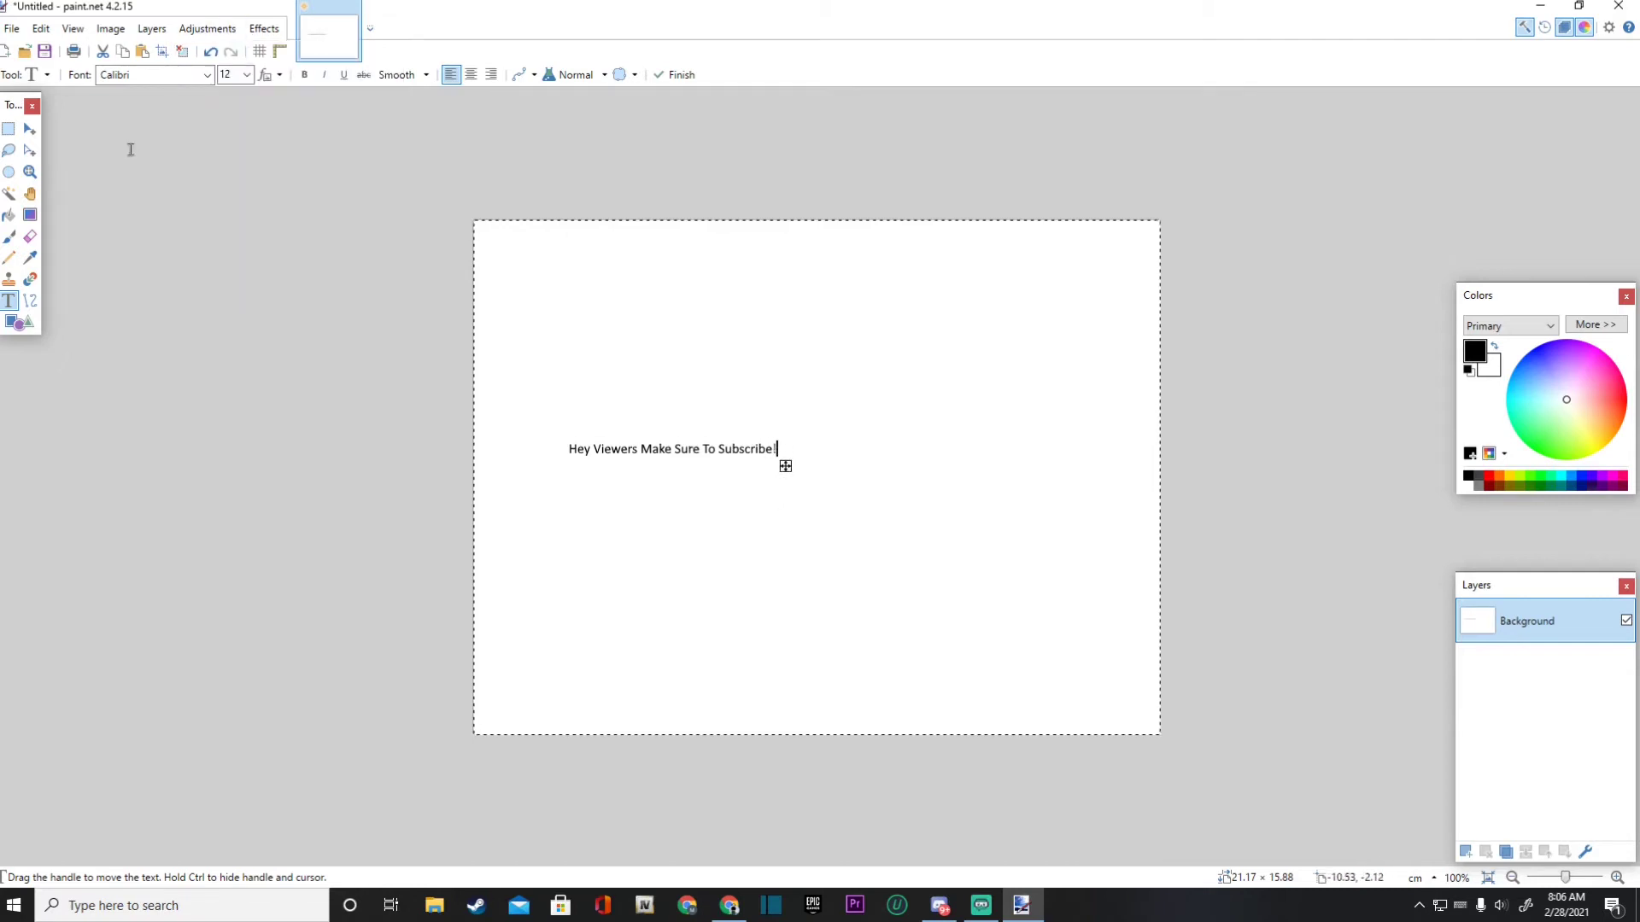
left_click(207, 77)
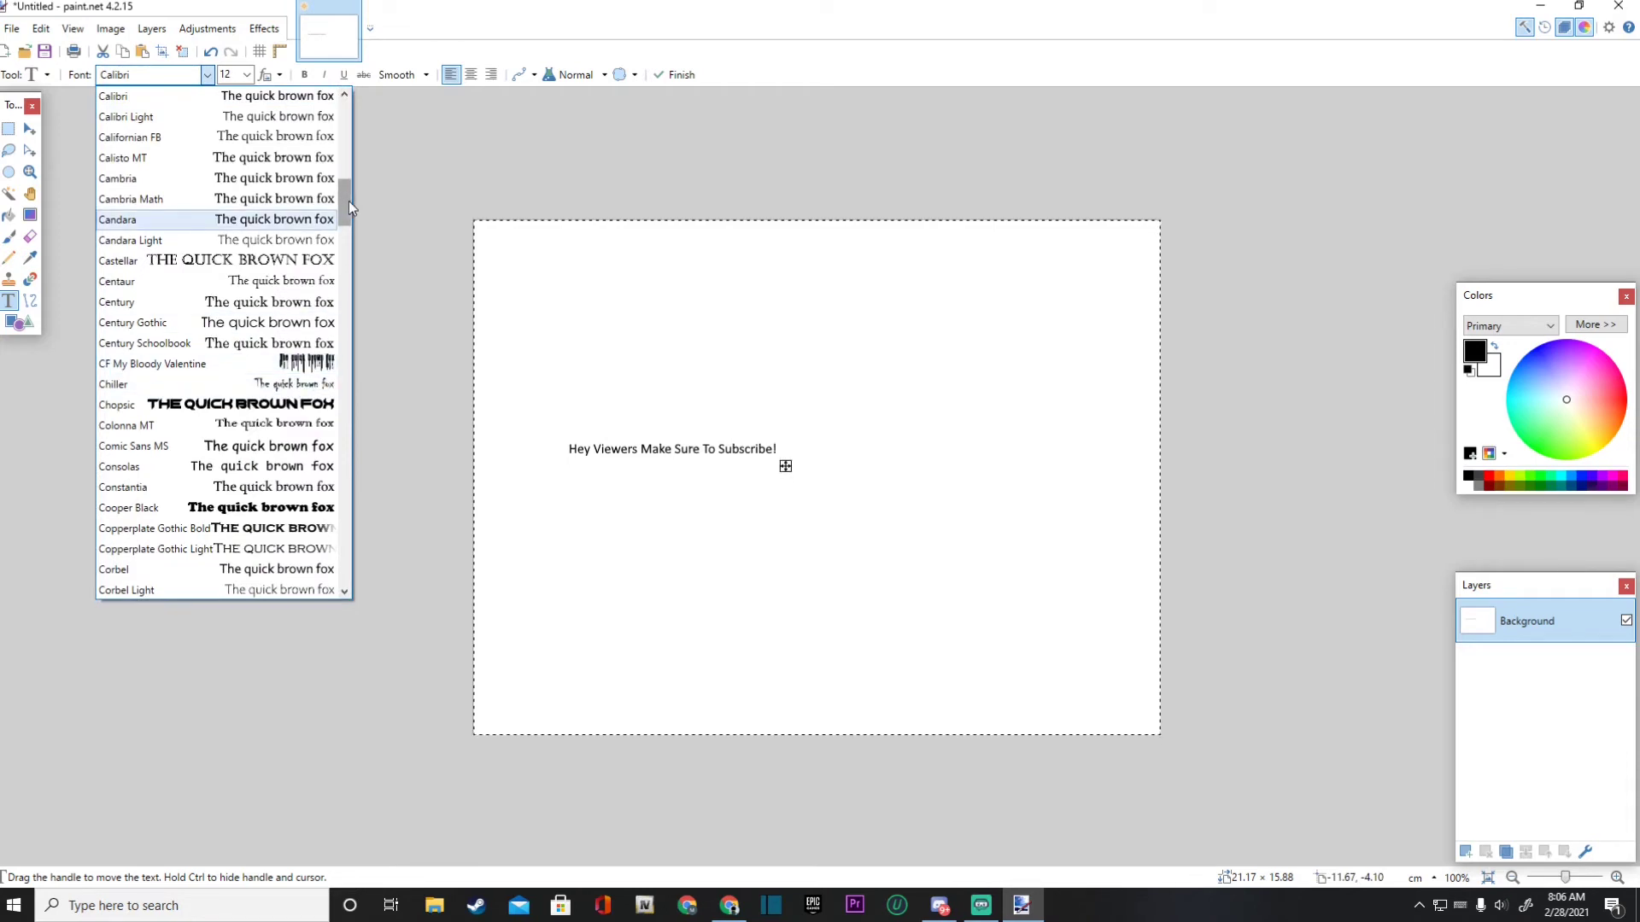
left_click_drag(346, 204, 343, 220)
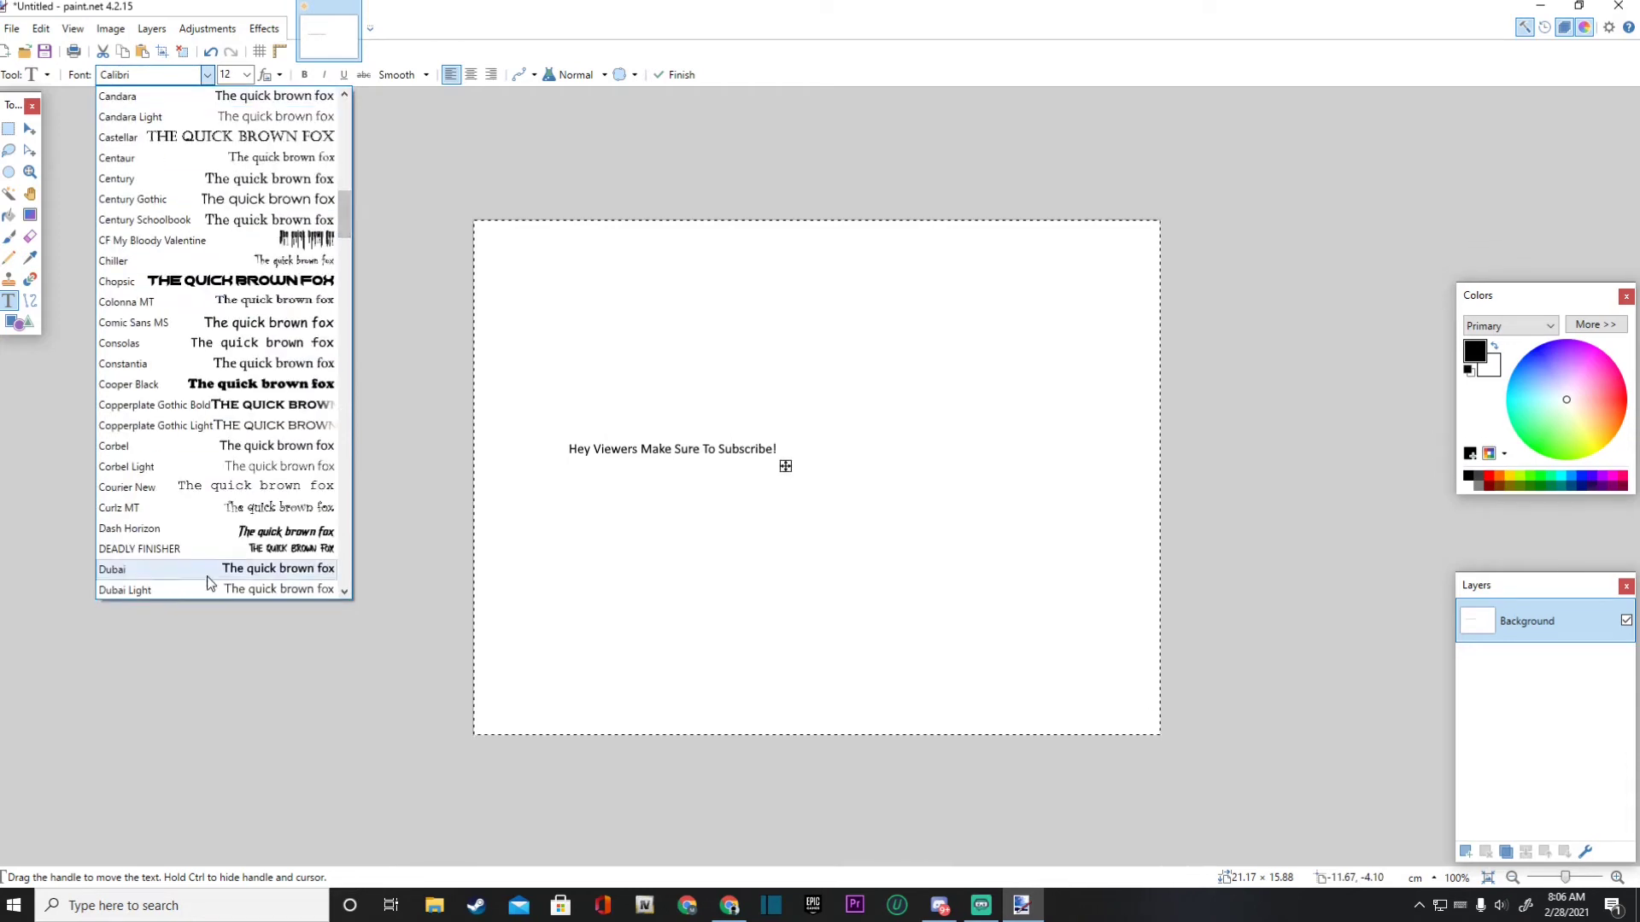
left_click(154, 551)
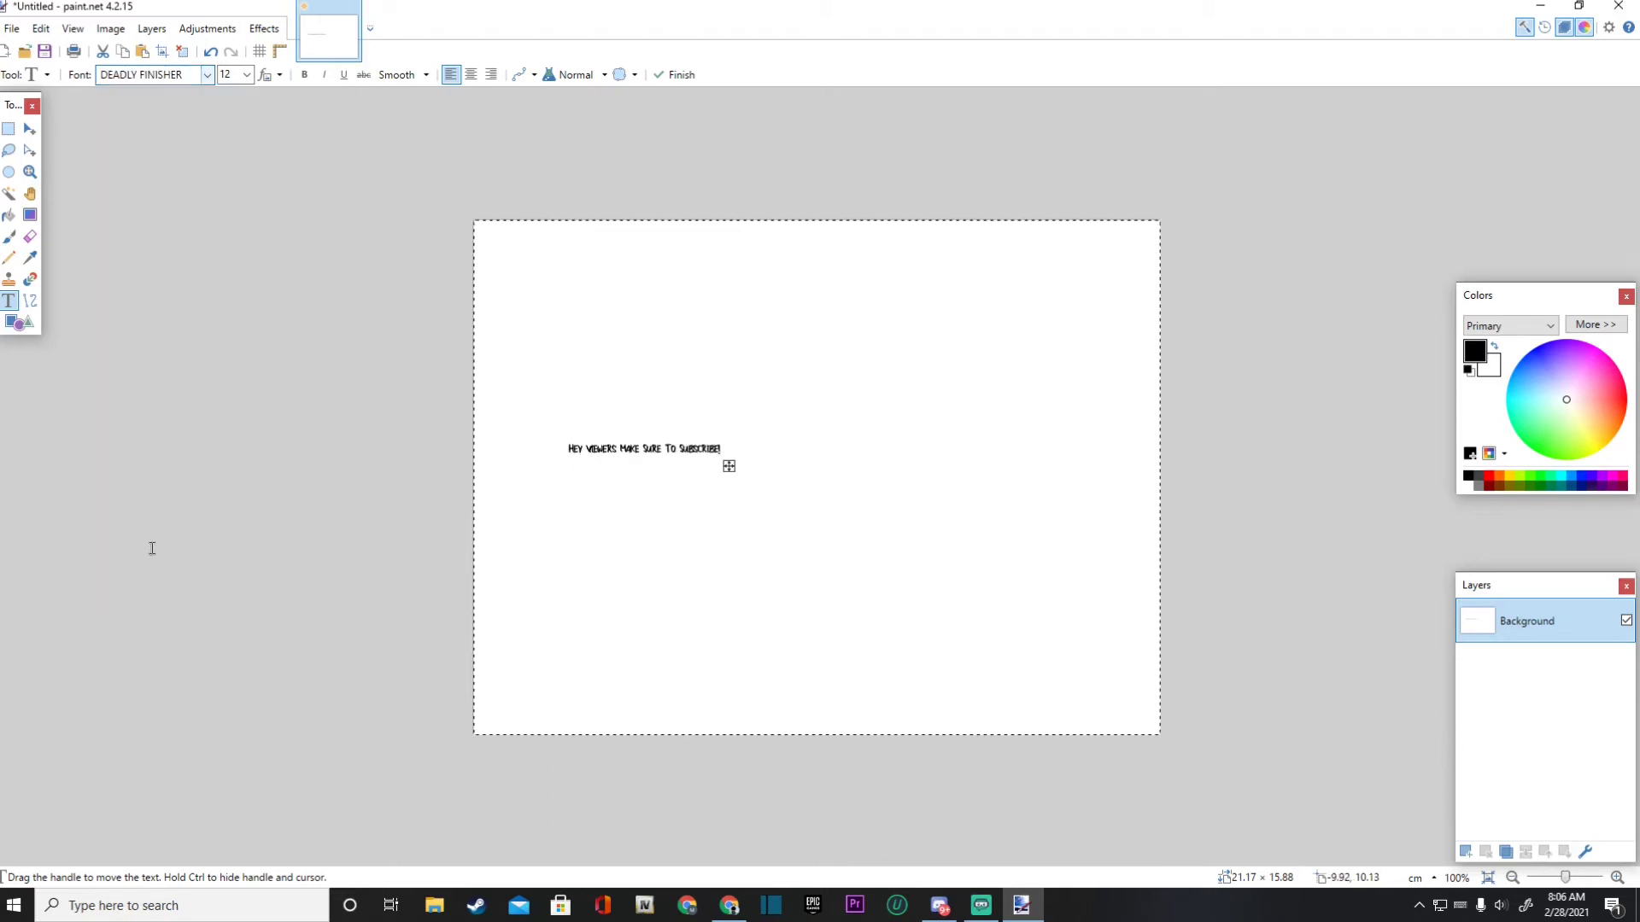
Try size 84, shift the line left, then settle on size 48.
left_click(247, 75)
left_click(226, 298)
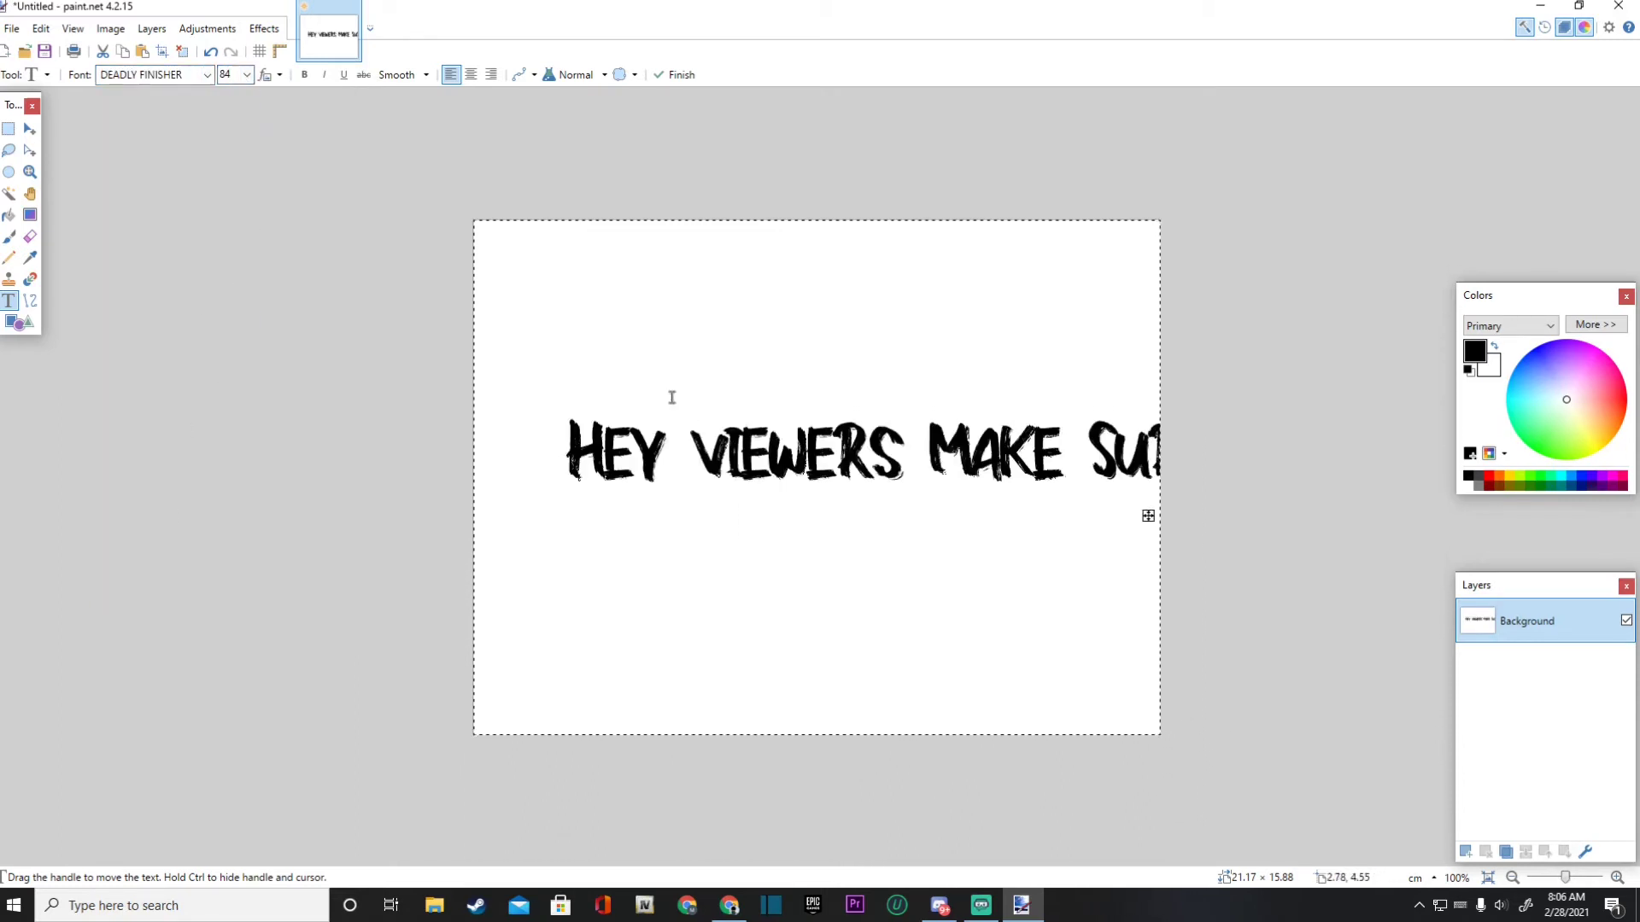
left_click_drag(1148, 518, 1090, 516)
left_click(246, 76)
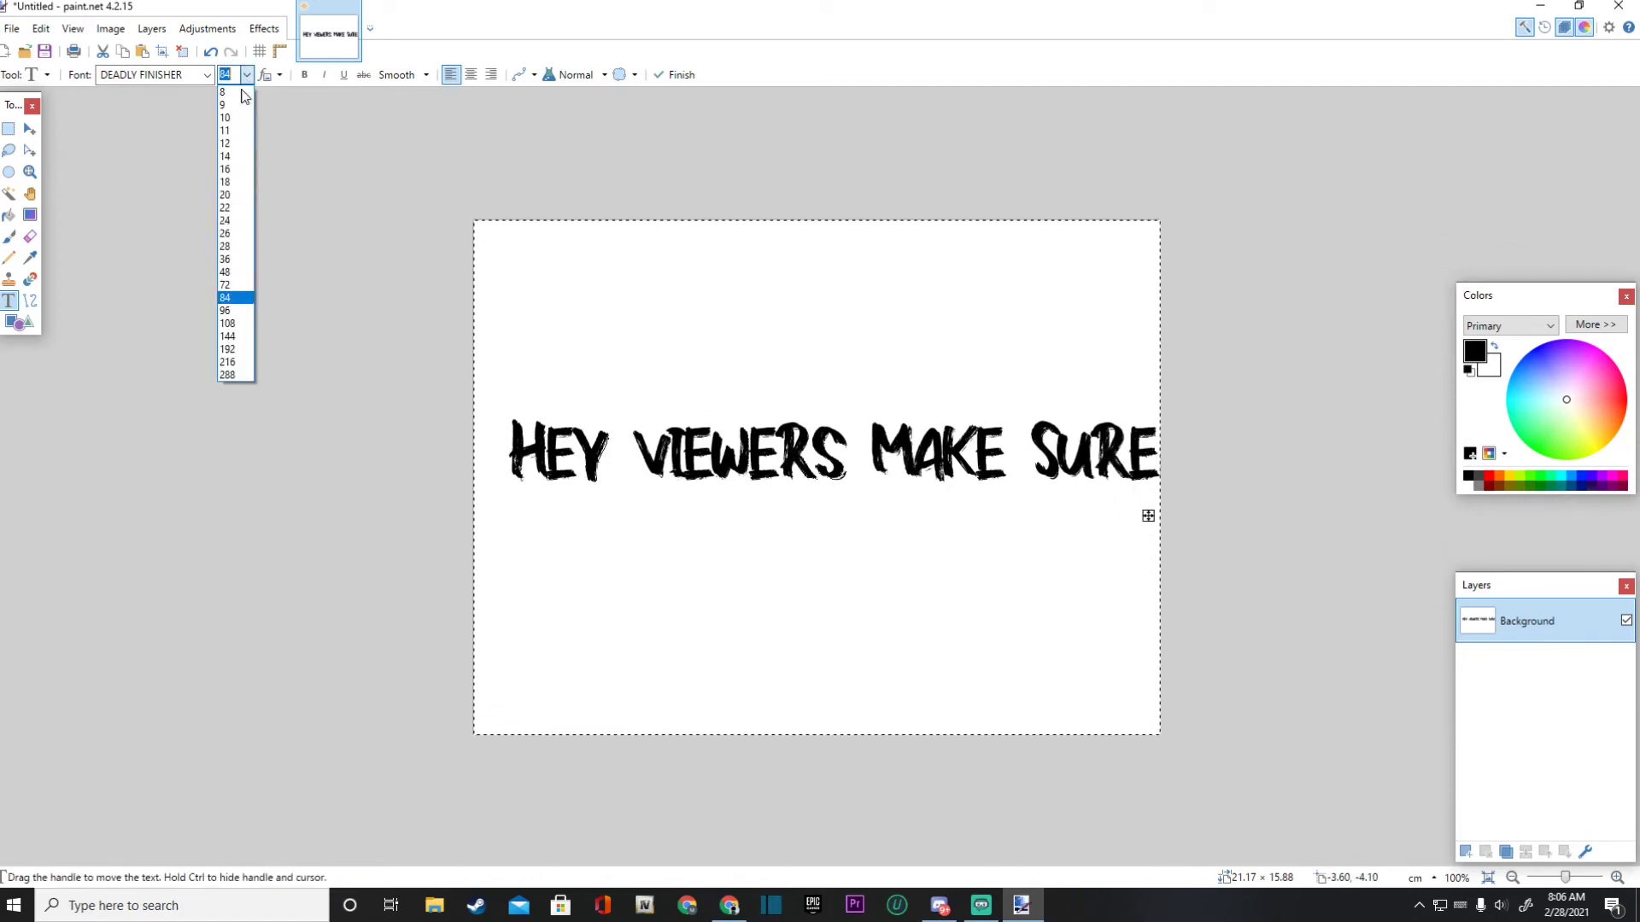
left_click(227, 267)
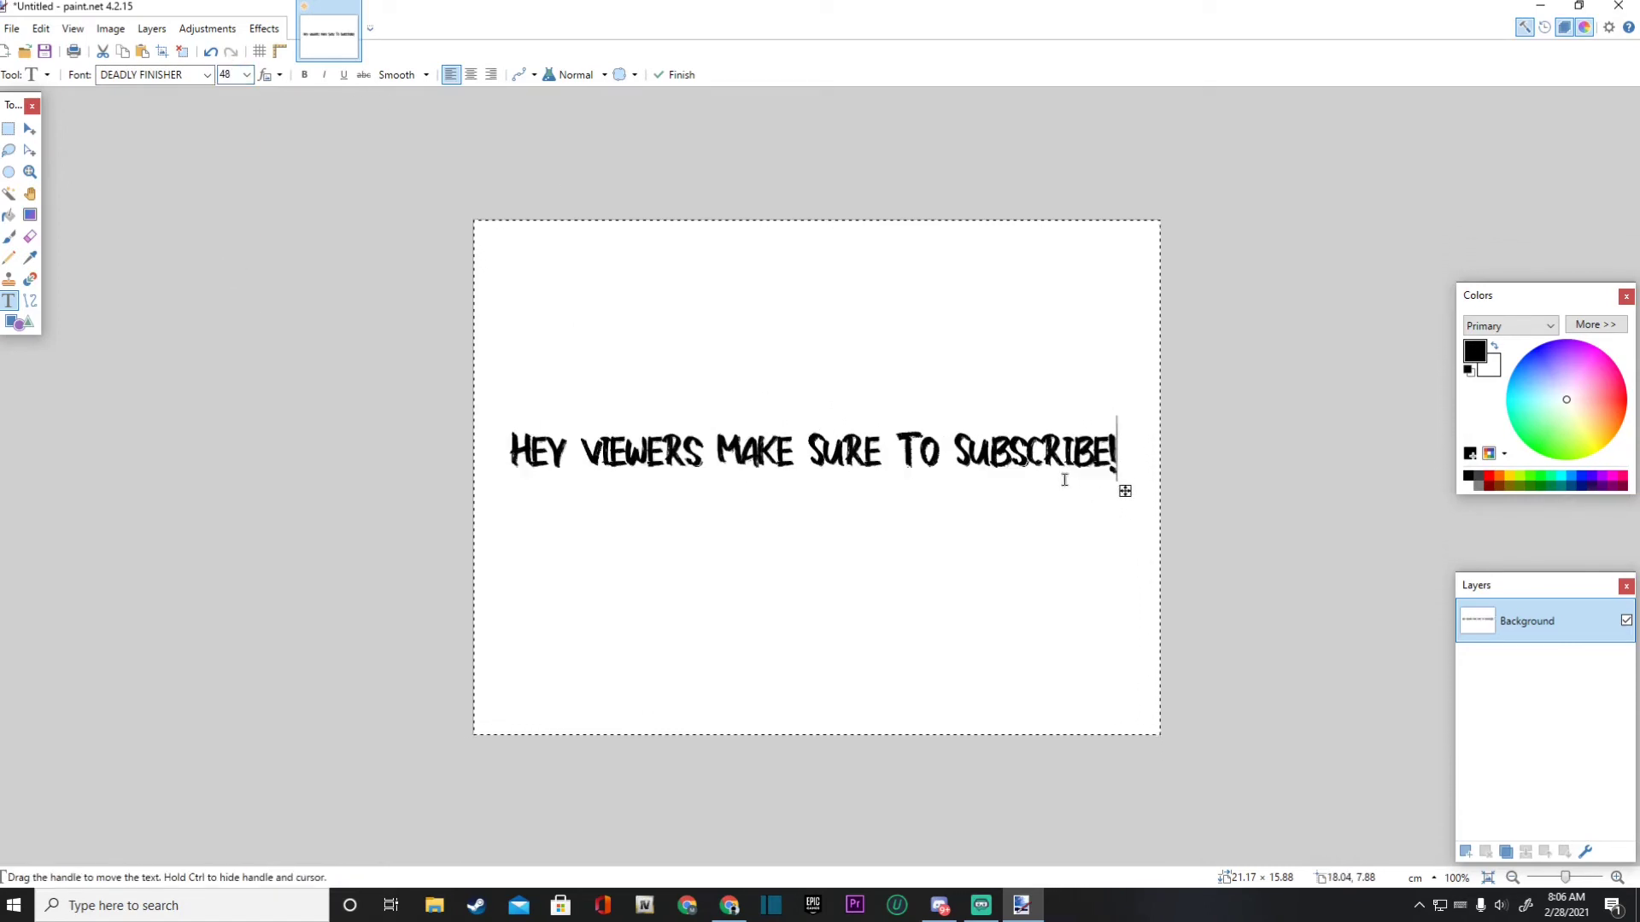